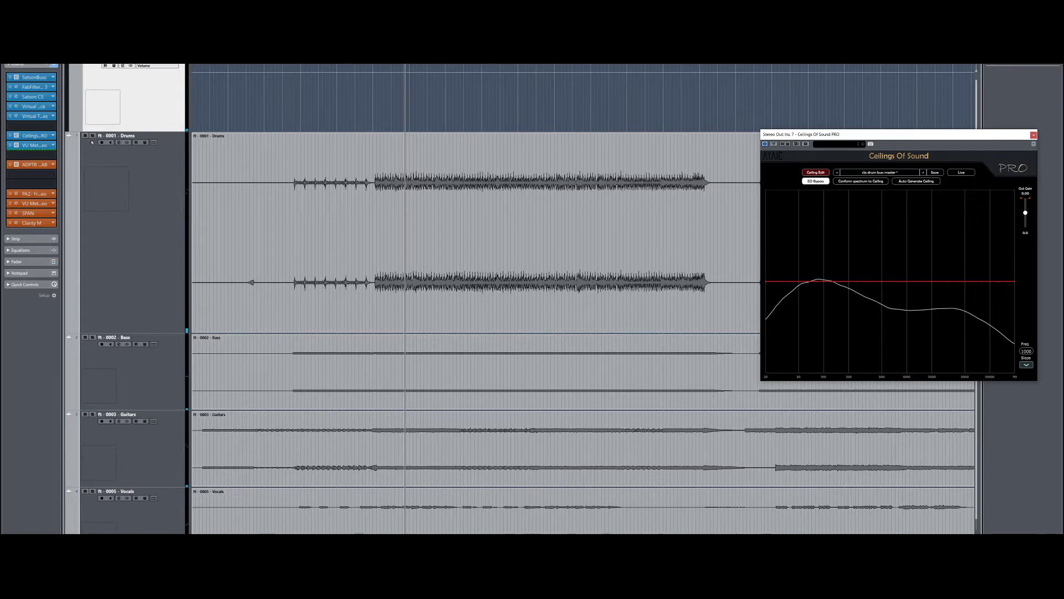
- Select and solo the Drums track, play it briefly, then stop playback
left_click(93, 142)
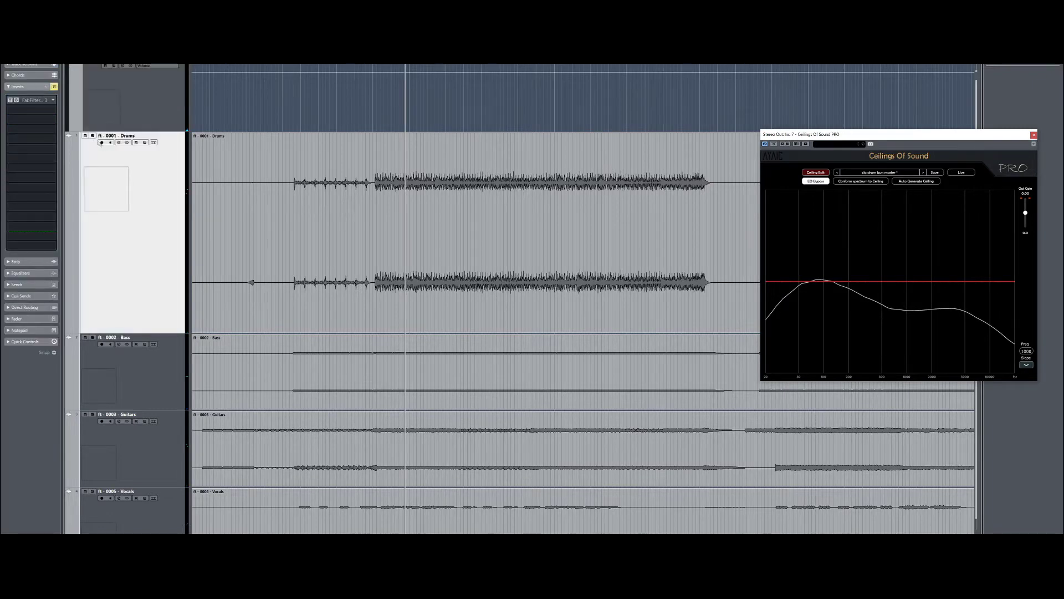
left_click(92, 136)
key("space")
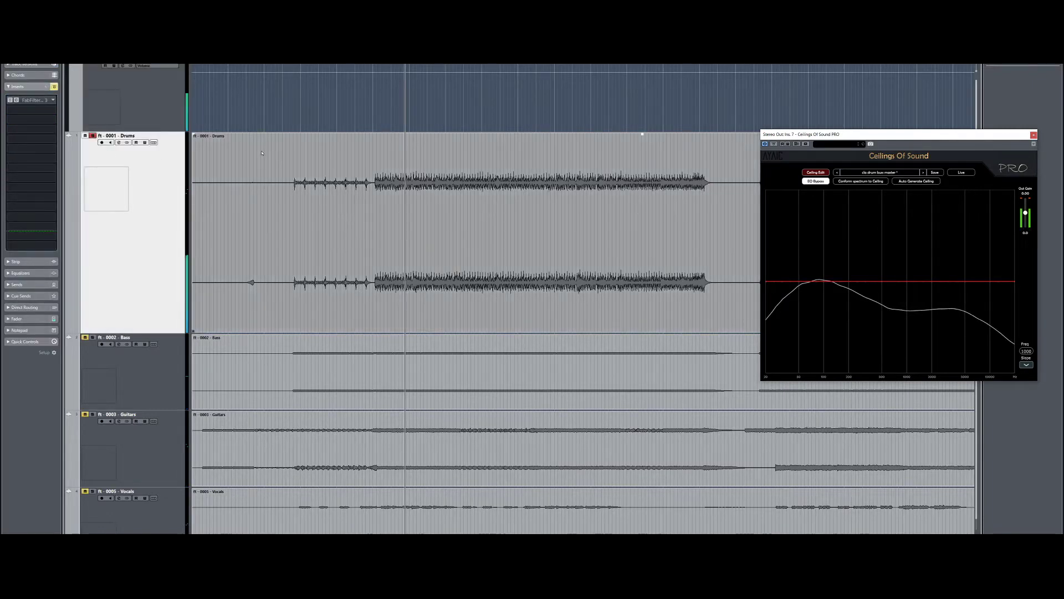
key("Up")
key("space")
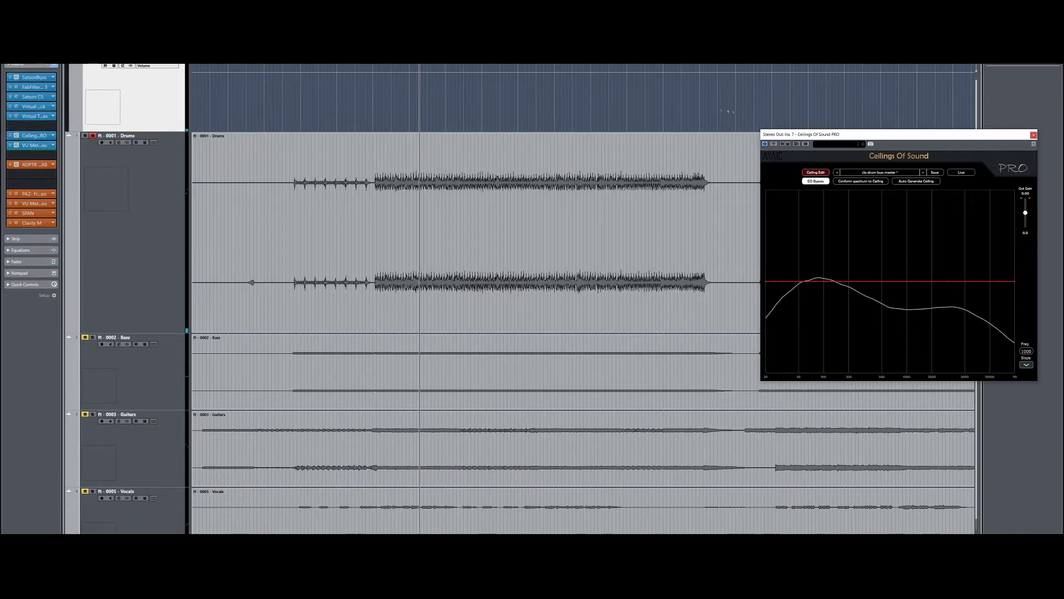
- Centre the Ceilings of Sound window and load the 'cla drum buss master' user ceiling preset
left_click_drag(819, 134, 530, 140)
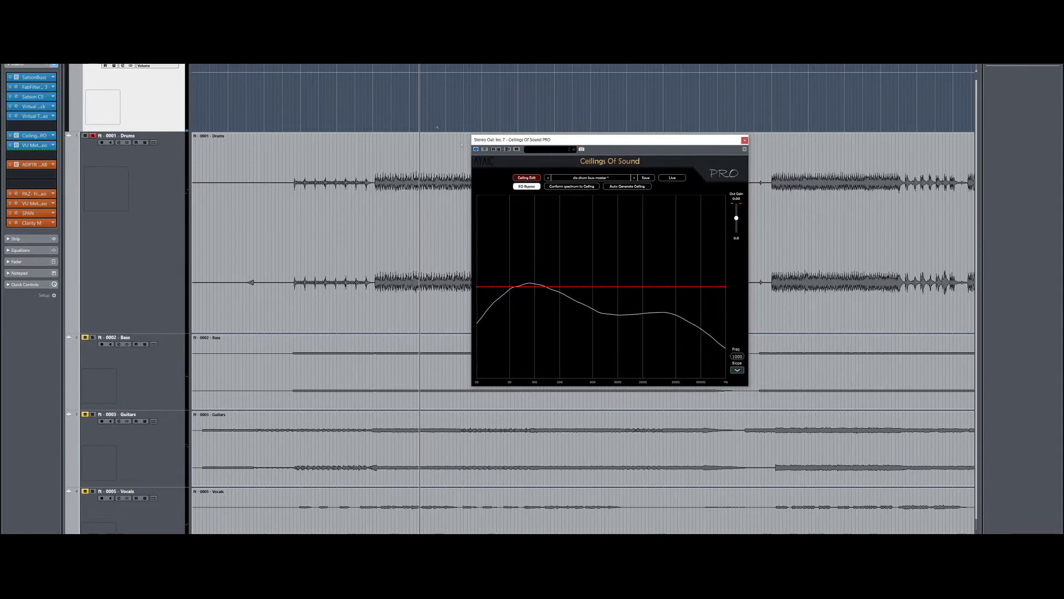
left_click(606, 180)
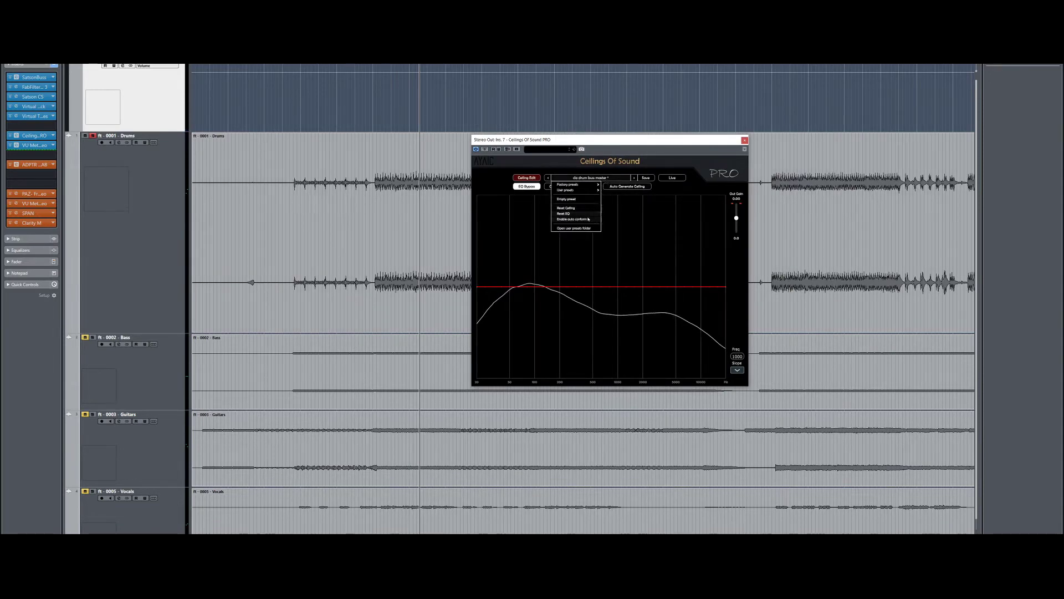
mouse_move(587, 190)
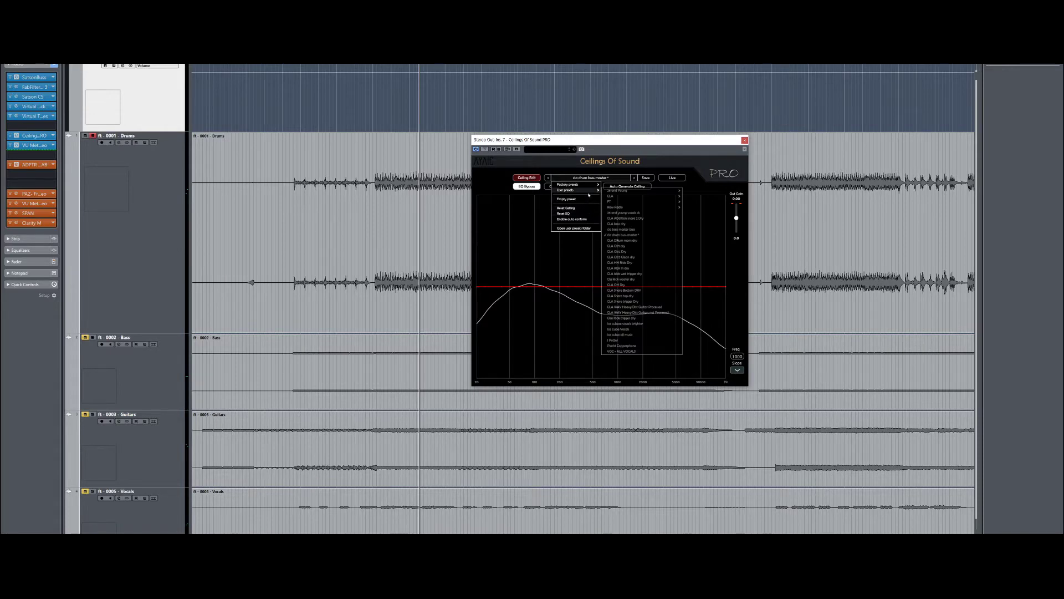
left_click(647, 235)
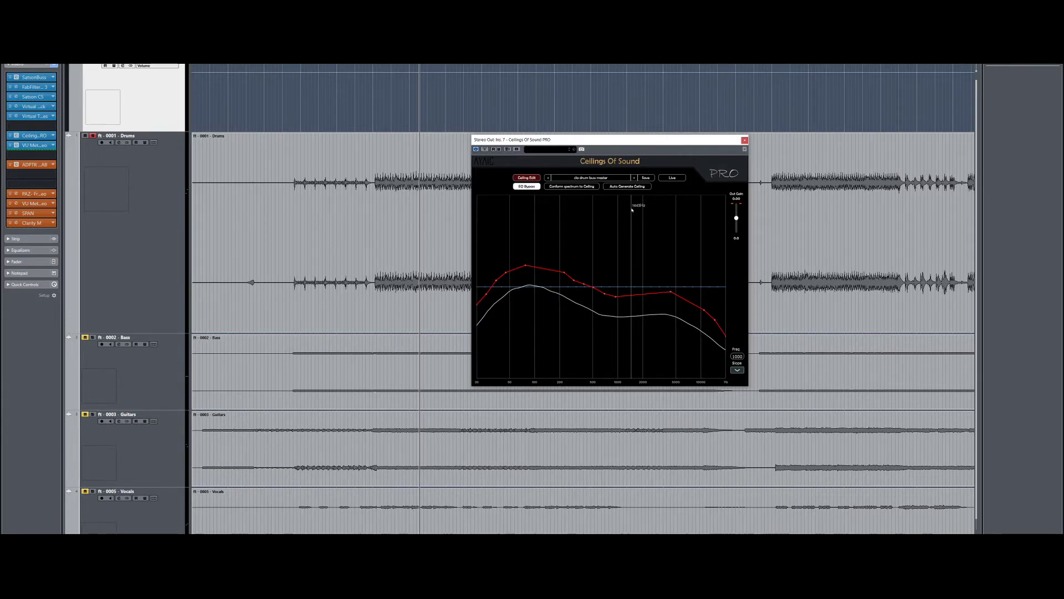
- During playback, drag the red ceiling curve until it hugs the drums' white spectrum curve
key("space")
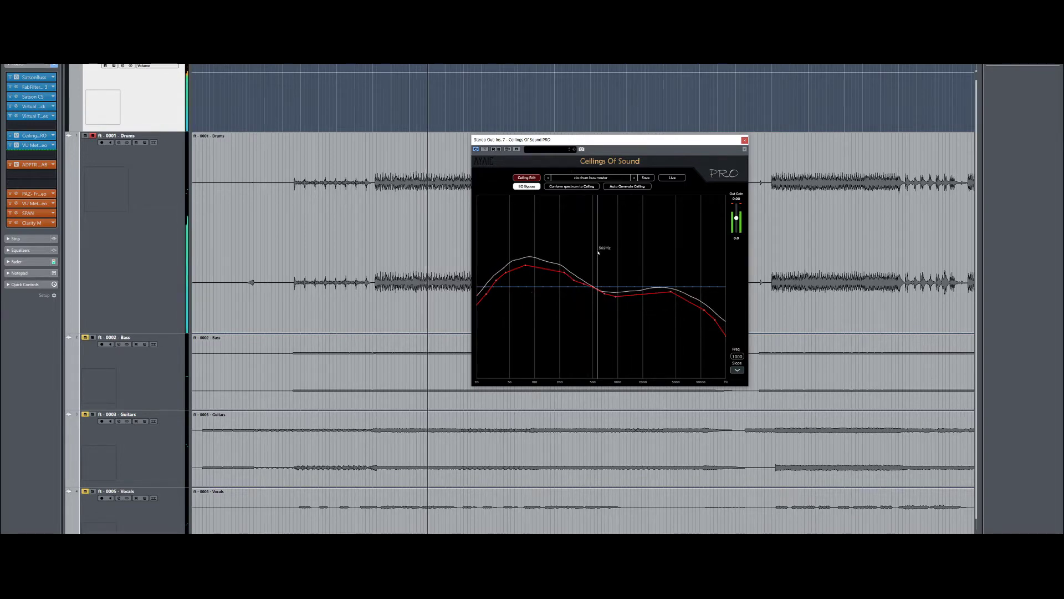
left_click_drag(548, 272, 550, 263)
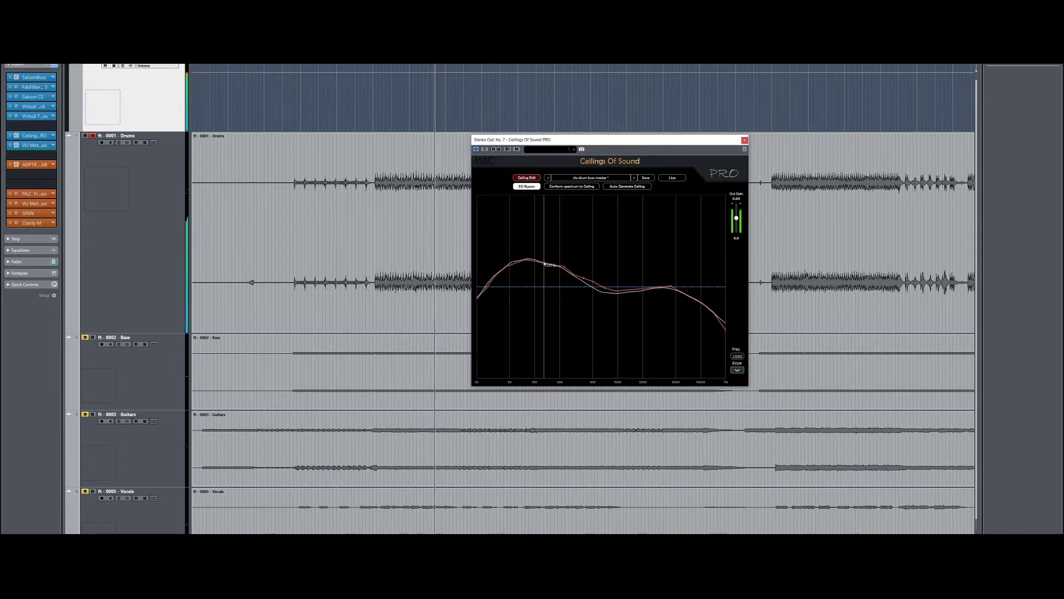
left_click(413, 118)
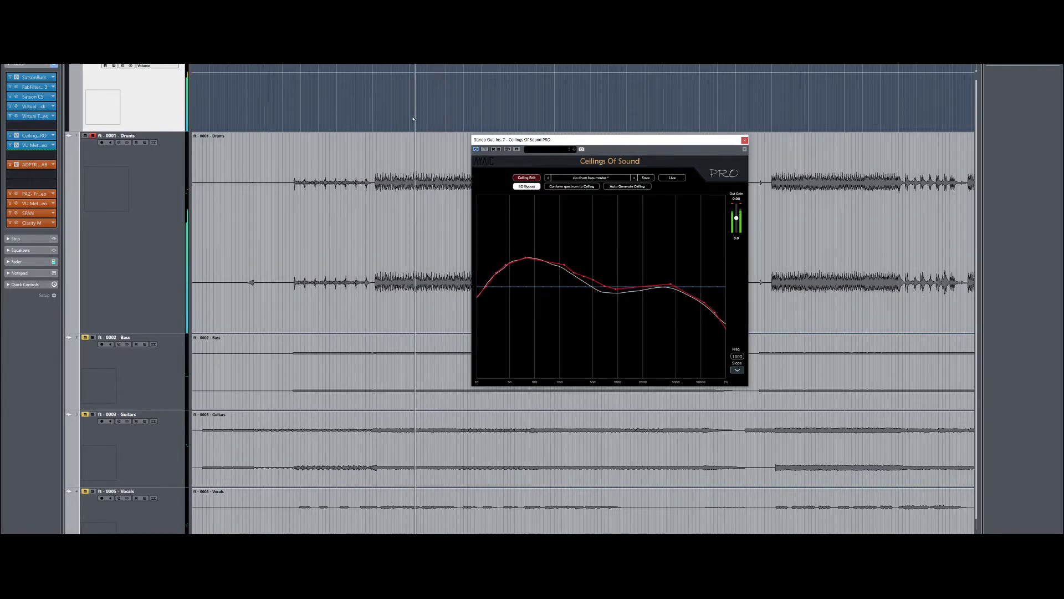
key("space")
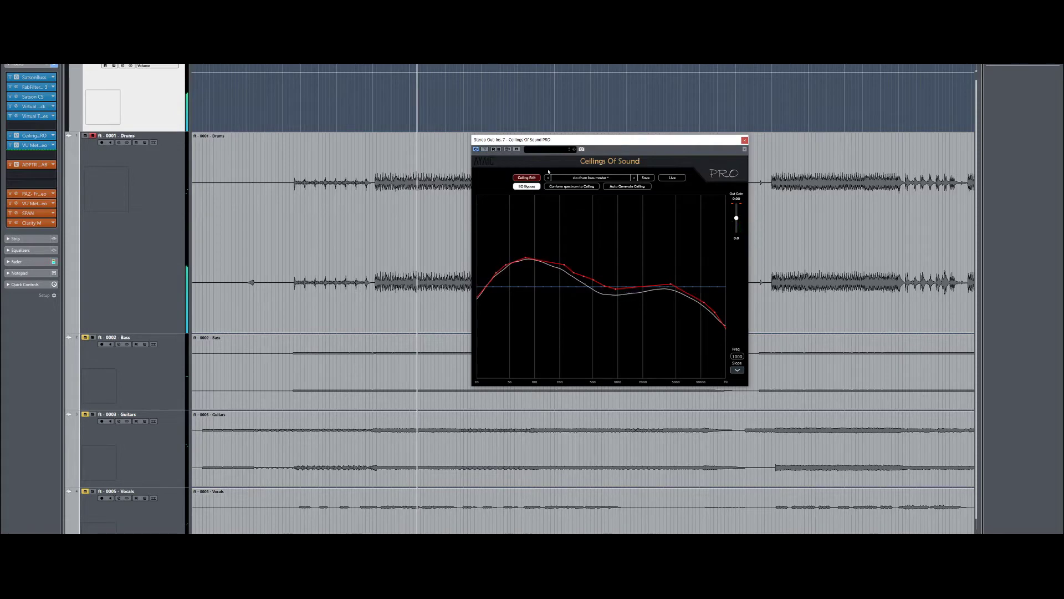
mouse_move(610, 286)
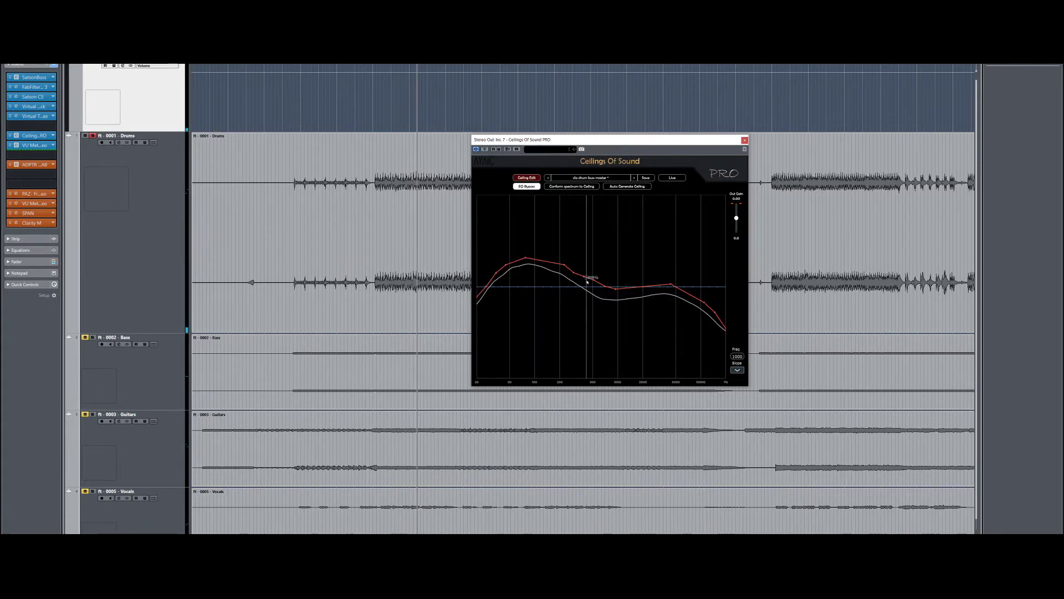
left_click_drag(552, 267, 550, 237)
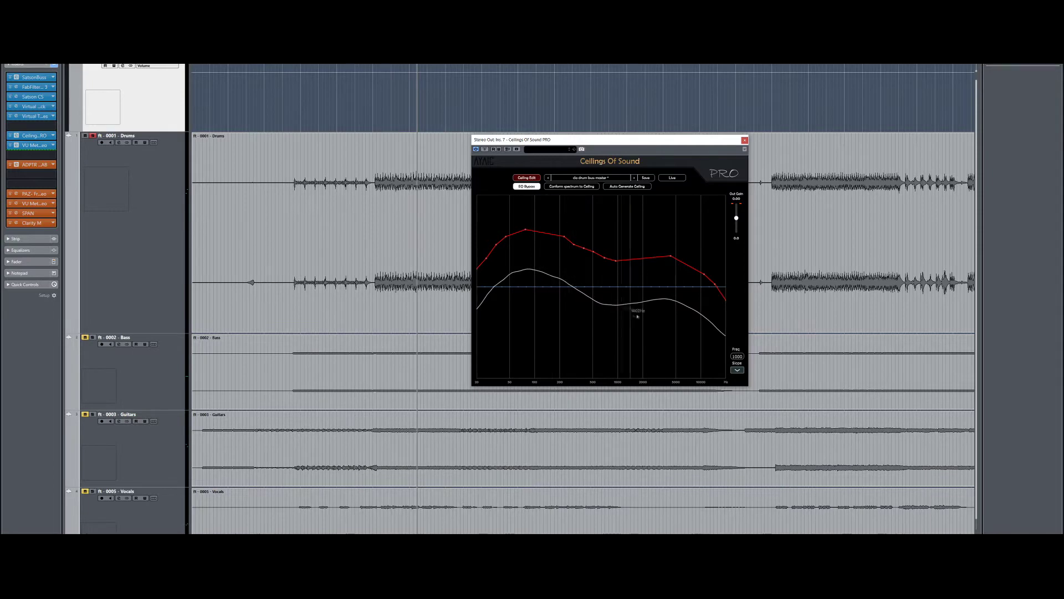
left_click_drag(539, 237, 542, 262)
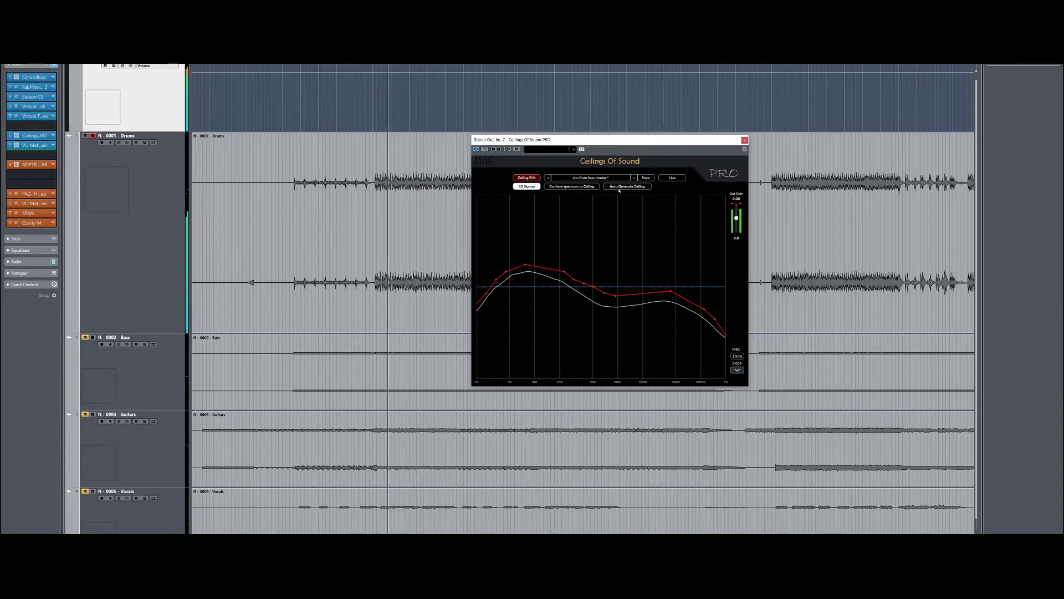
- Use Conform spectrum to Ceiling to generate the blue correction curve for the drums
left_click(590, 188)
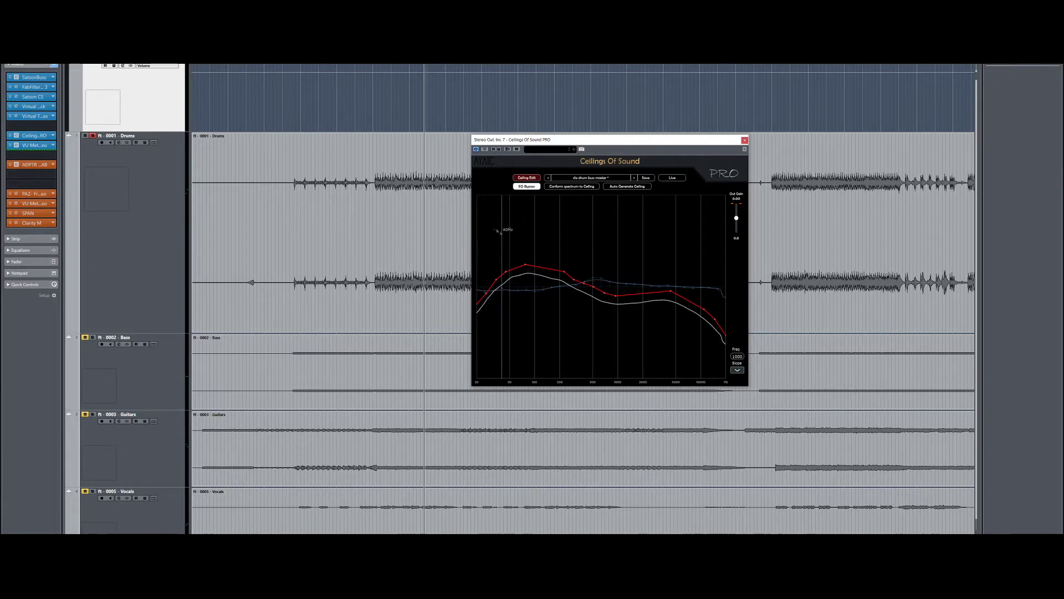
- Insert FabFilter Pro-Q 3 from the FabFilter EQ folder into an empty Drums insert slot
left_click(159, 233)
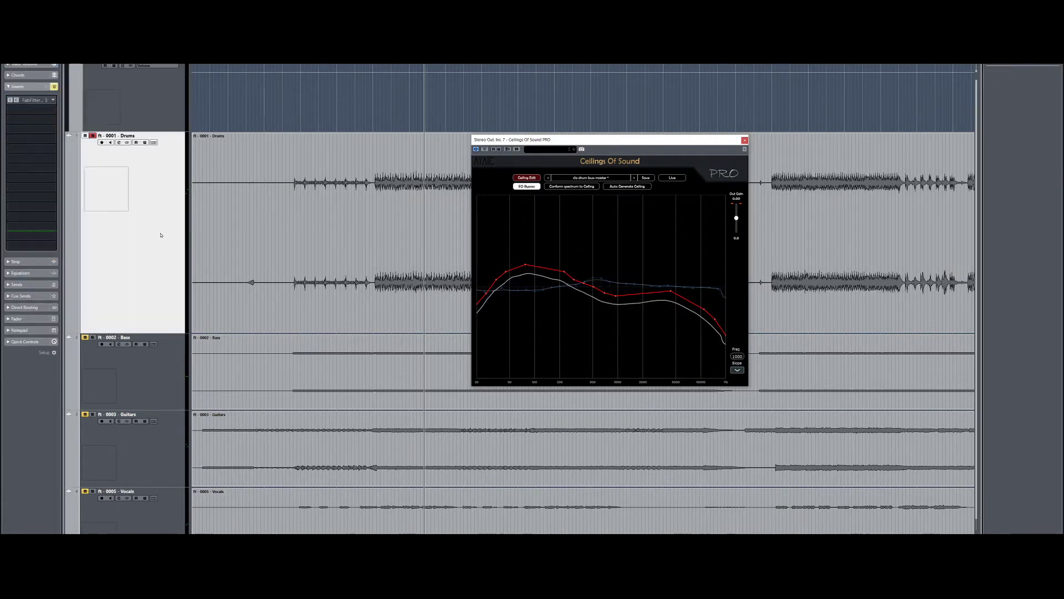
left_click(50, 117)
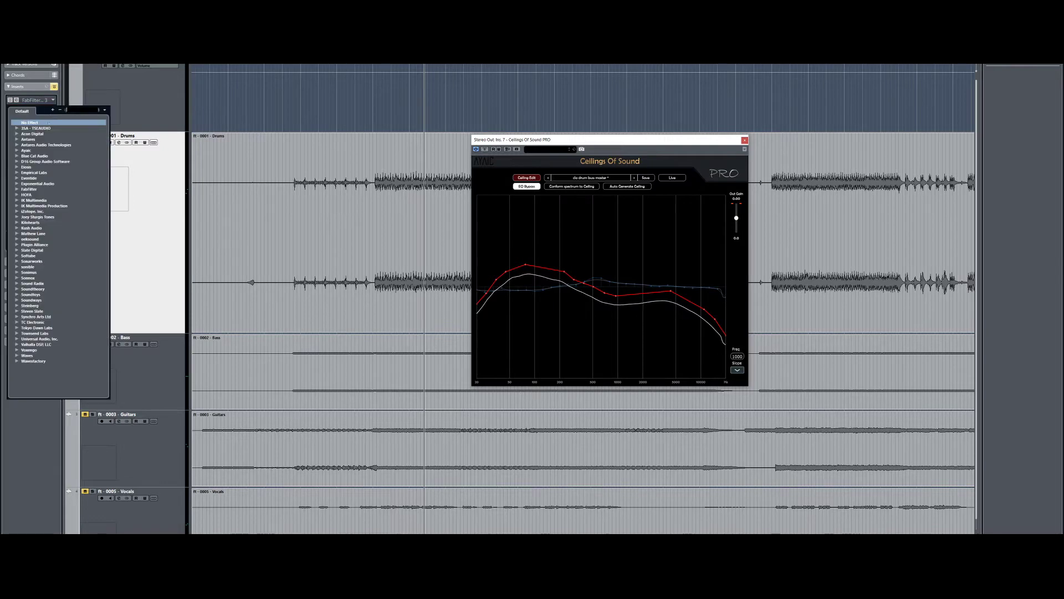
left_click(17, 188)
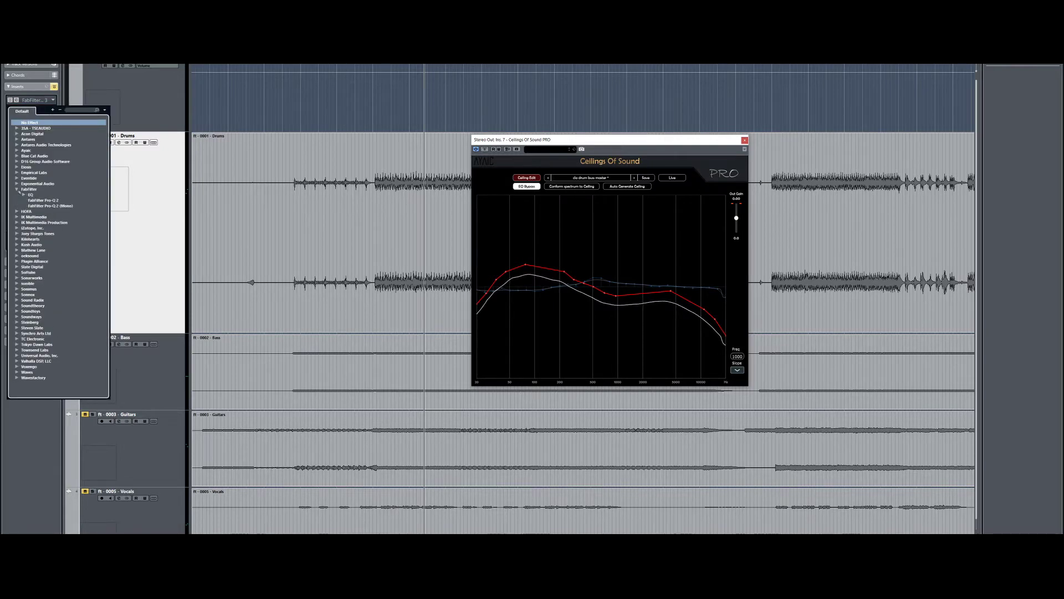
left_click(24, 195)
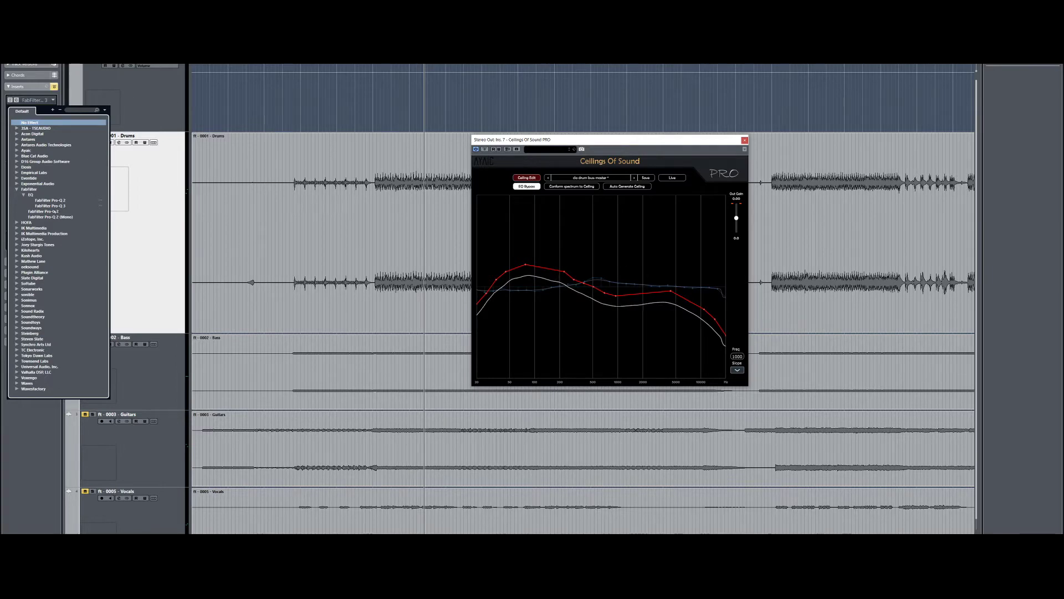
left_click(51, 206)
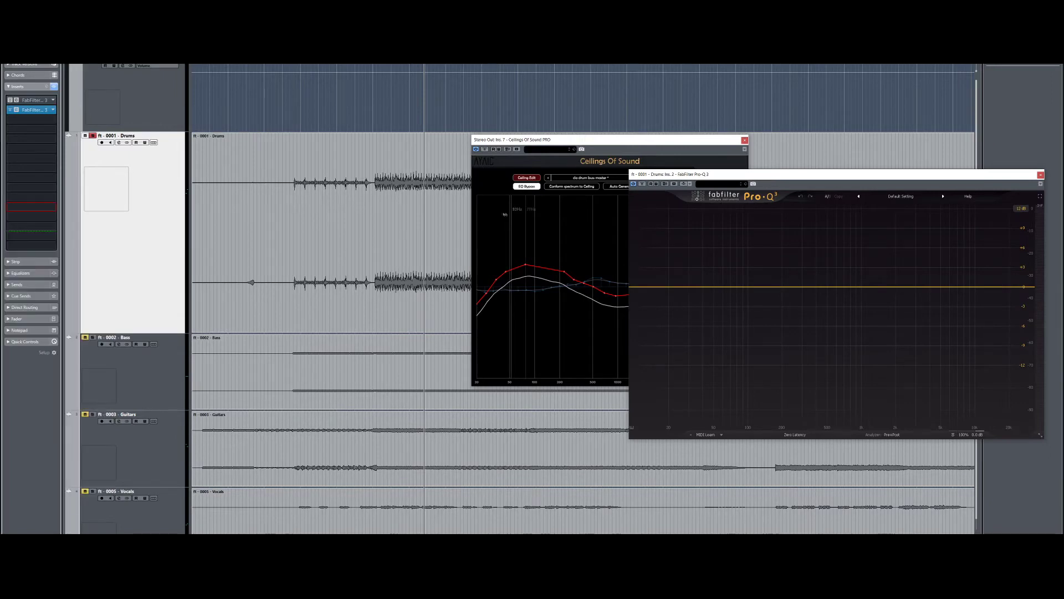
- Place Pro-Q 3 left of Ceilings of Sound and add a -1.59 dB bell cut at 55 Hz
left_click_drag(764, 178, 944, 203)
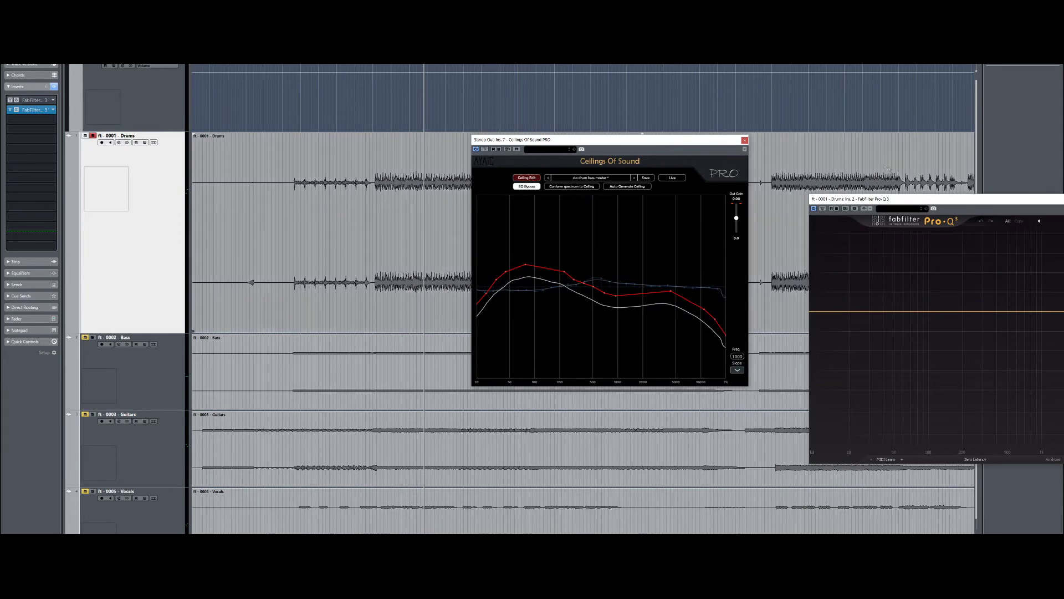
left_click_drag(931, 199, 210, 113)
left_click_drag(550, 138, 605, 136)
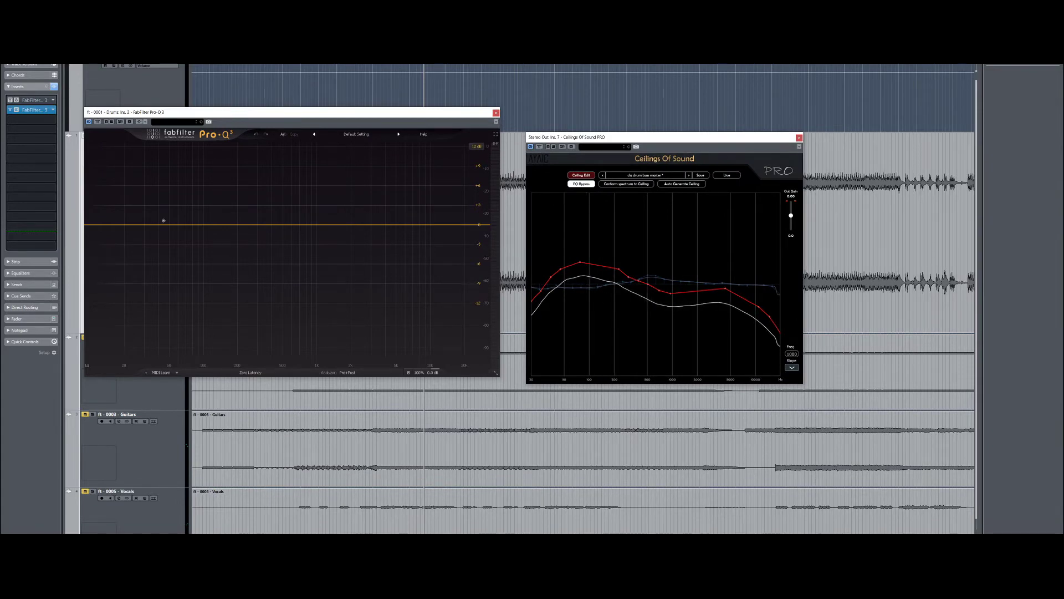
left_click_drag(159, 227, 193, 242)
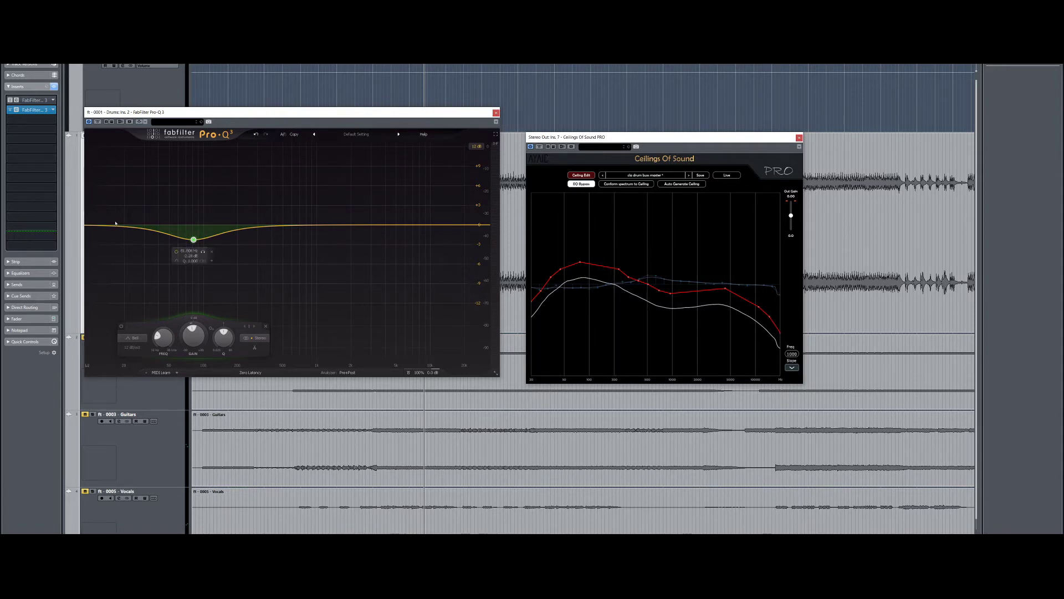
- Add a low shelf near 200 Hz, a +2.12 dB bell near 580 Hz, and a small boost at 1370.7 Hz
left_click_drag(115, 228, 239, 246)
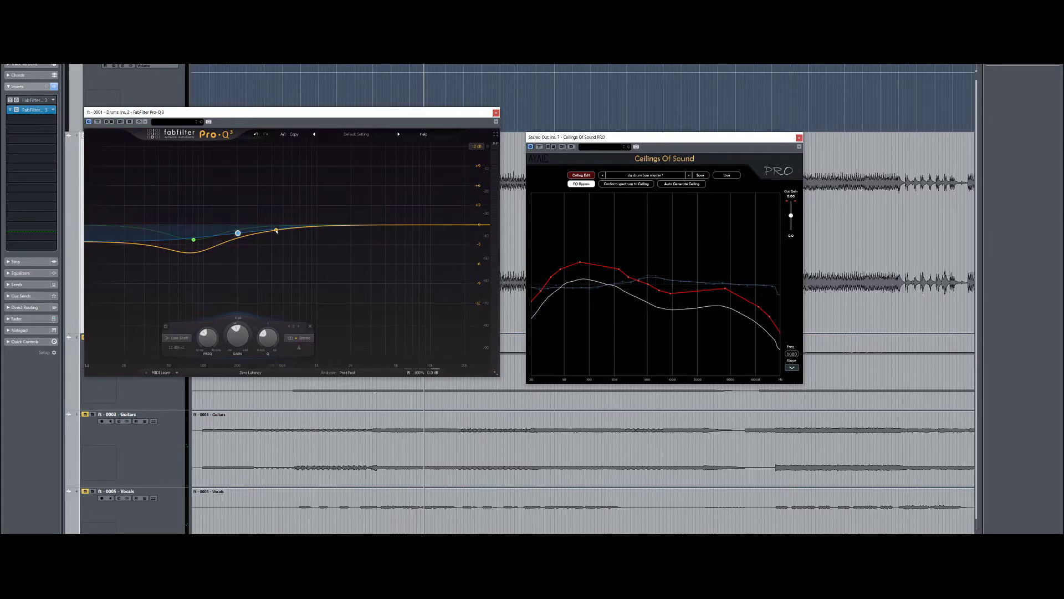
left_click_drag(284, 233, 286, 223)
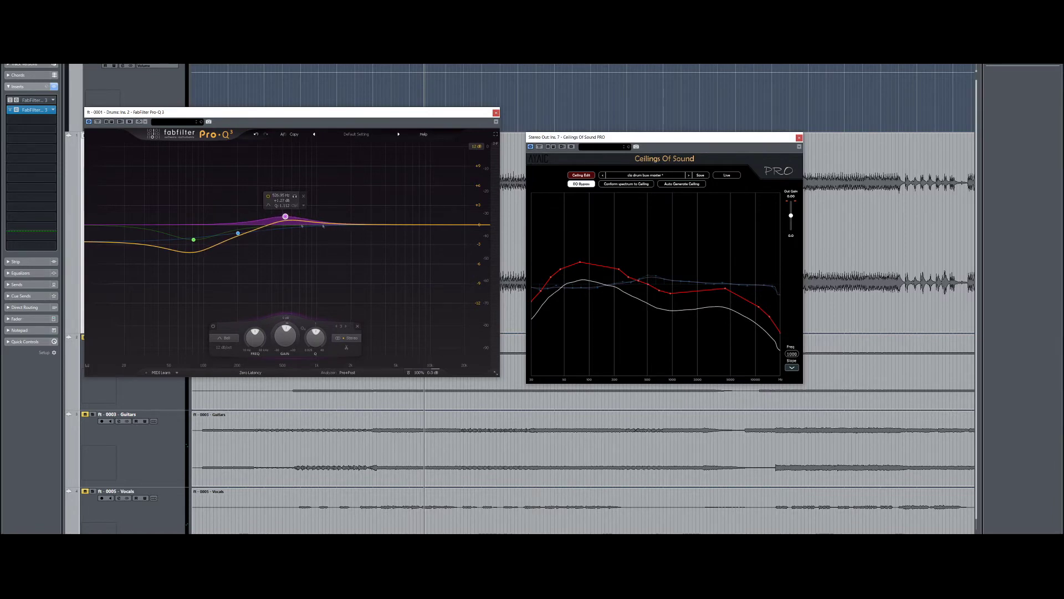
left_click_drag(369, 225, 333, 223)
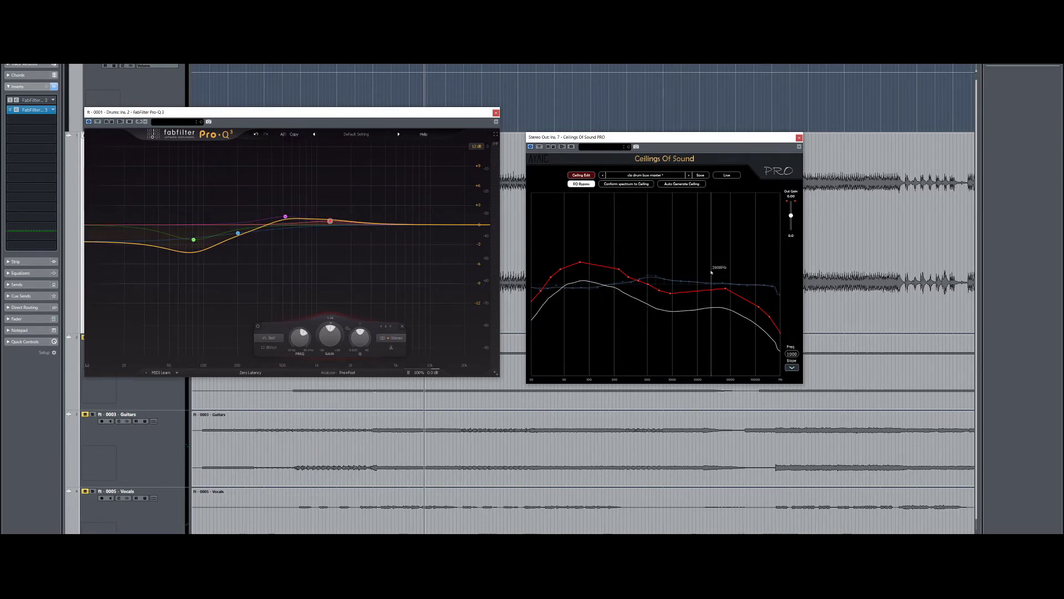
mouse_move(330, 222)
left_click_drag(331, 222, 338, 222)
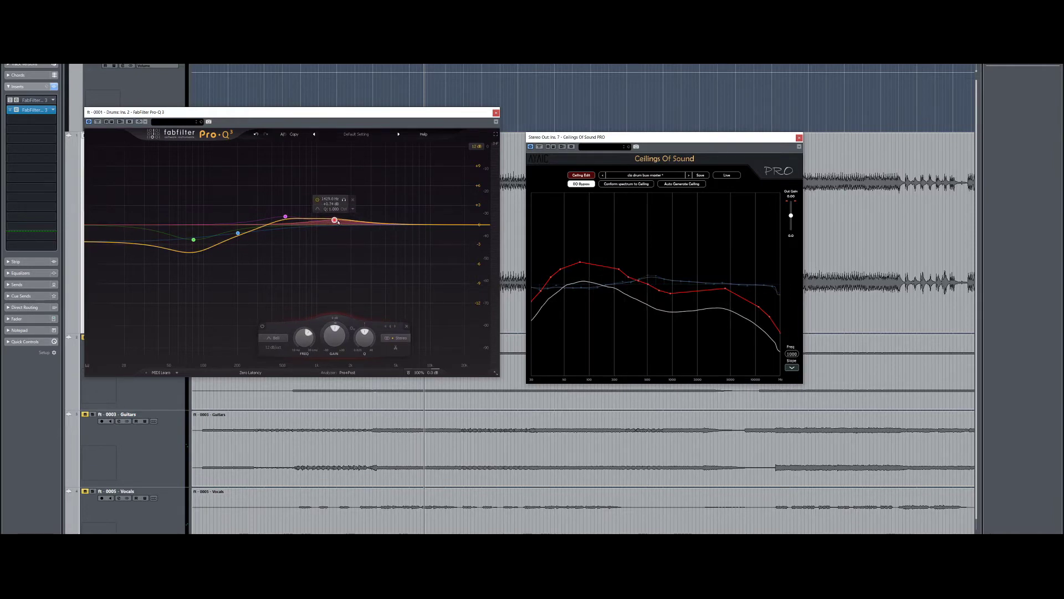
- Lower the high shelf to 4996.5 Hz, -1.54 dB, and add a 6 dB/oct high-cut near 12.3 kHz
left_click_drag(455, 226, 396, 237)
left_click(479, 236)
left_click(347, 347)
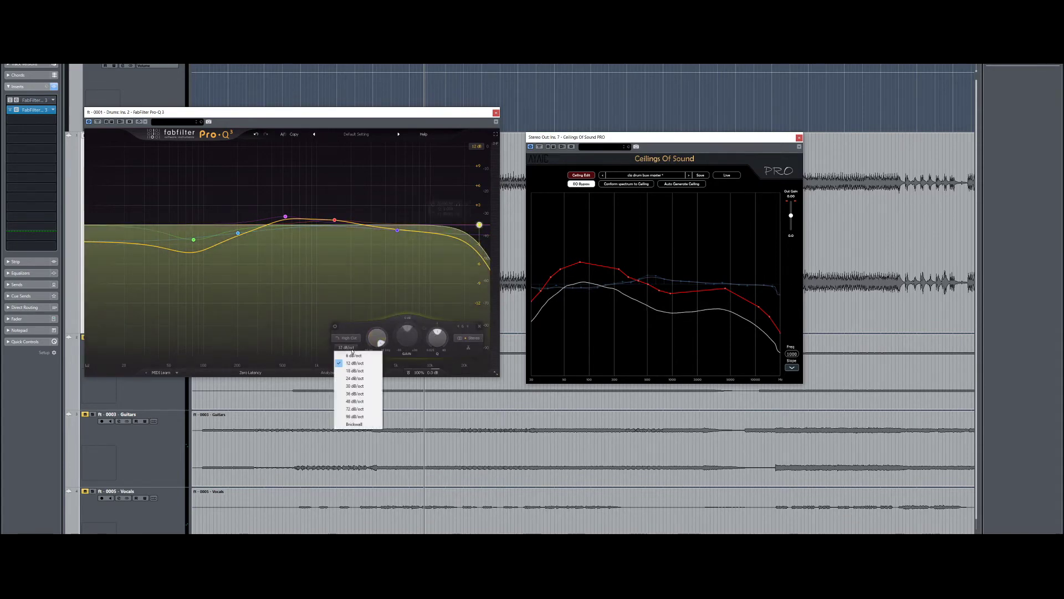
left_click(354, 356)
scroll(382, 334, "down", 5)
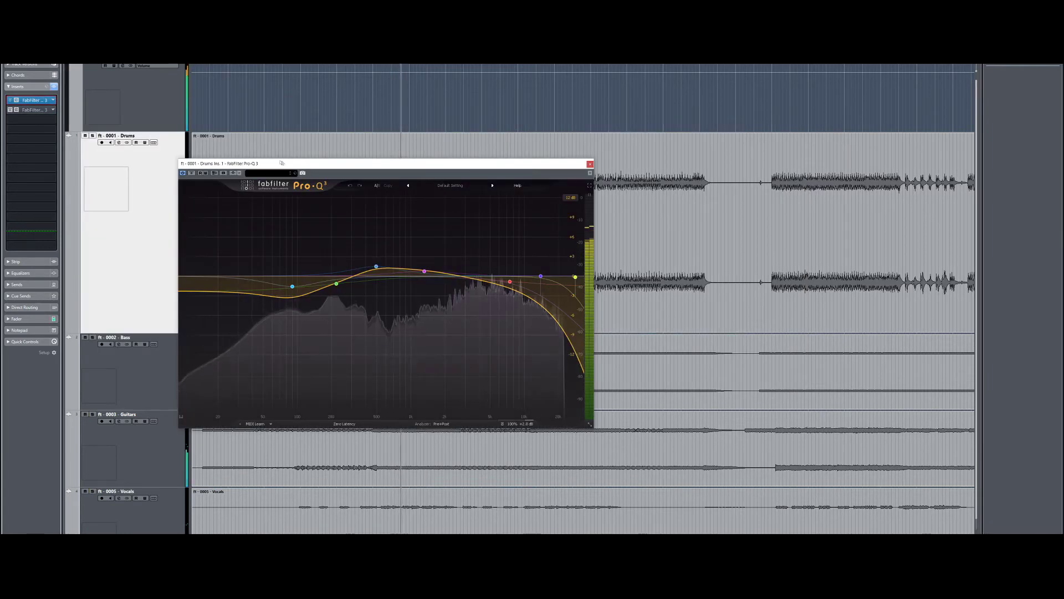
- Compare the drums with Pro-Q 3 bypassed and active, both soloed and in the full mix
left_click_drag(284, 164, 517, 153)
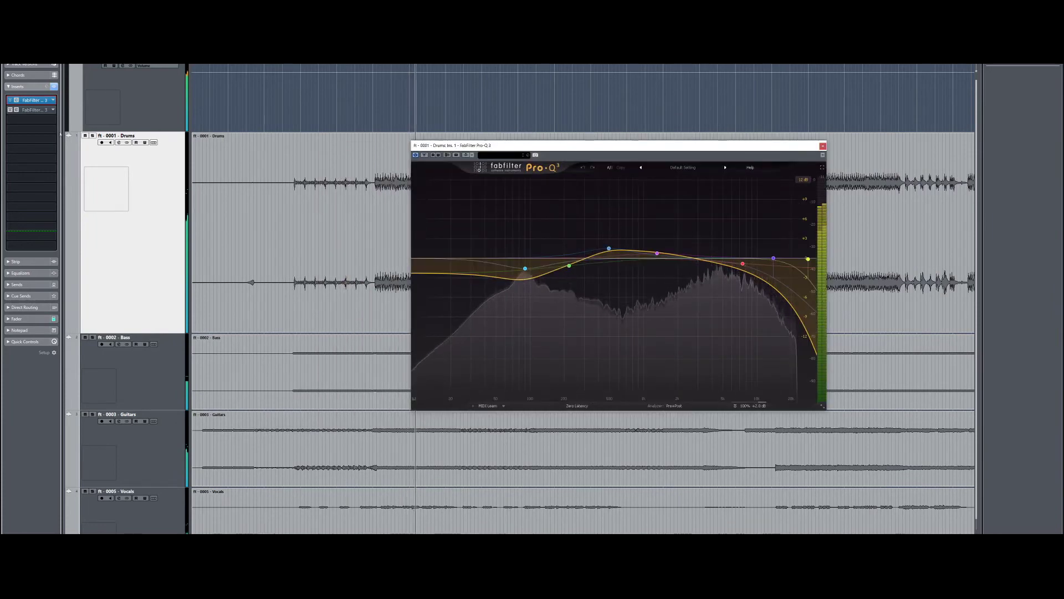
left_click(425, 155)
key("s")
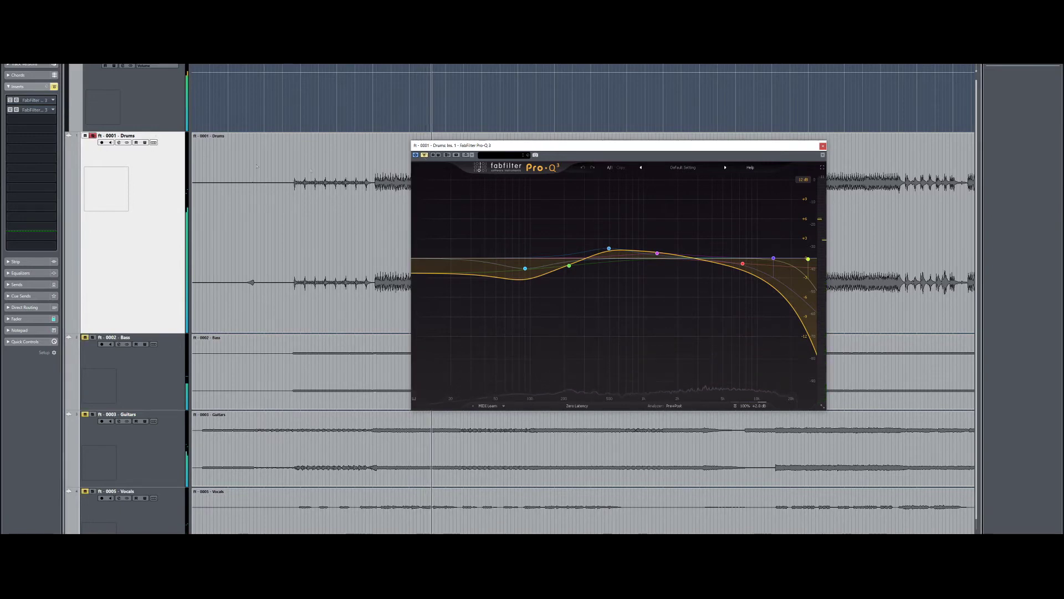
left_click(425, 155)
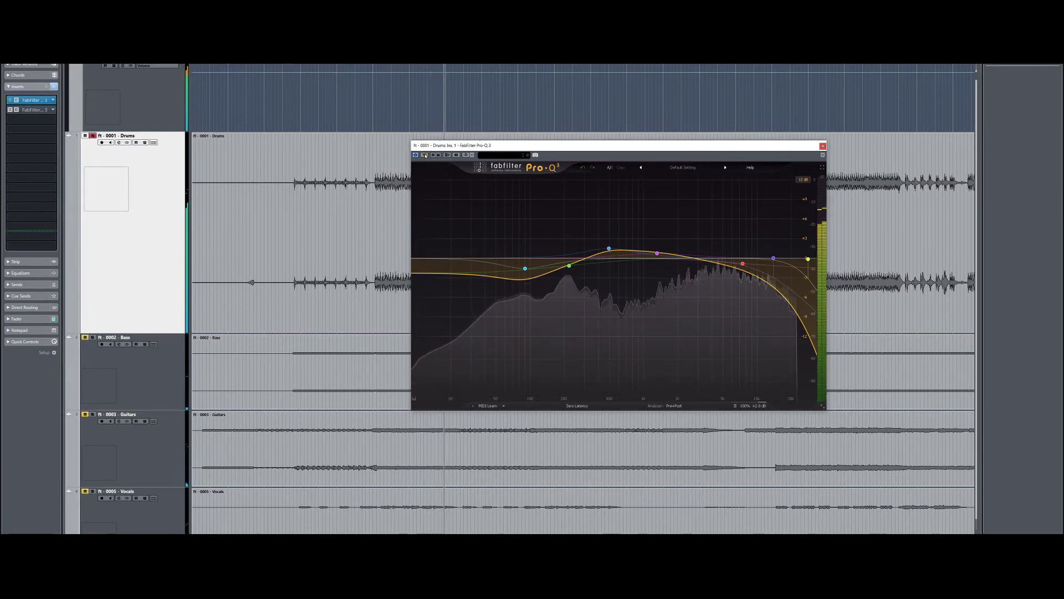
left_click(425, 155)
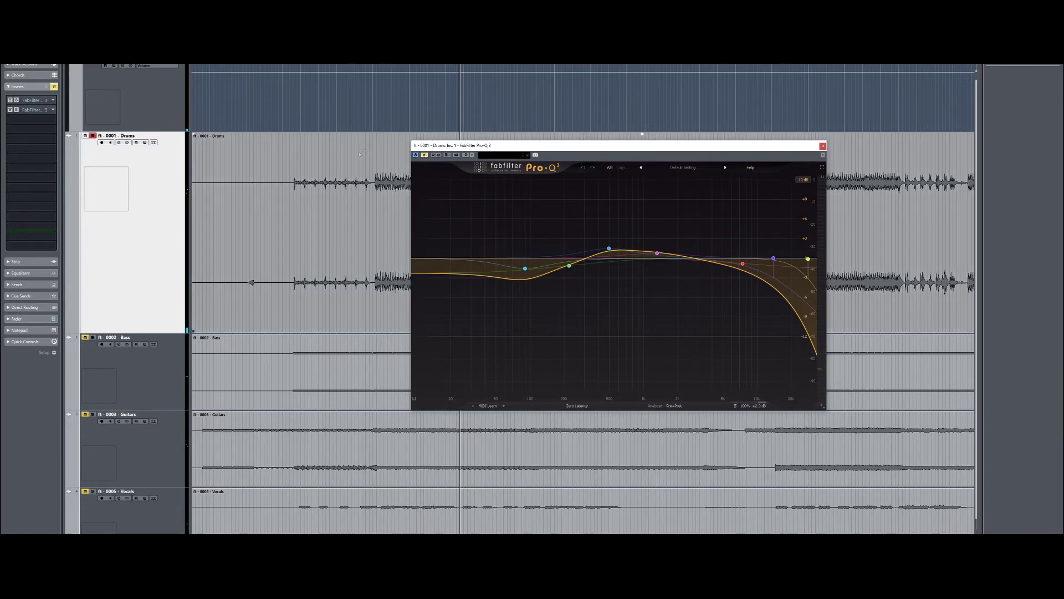
left_click(93, 136)
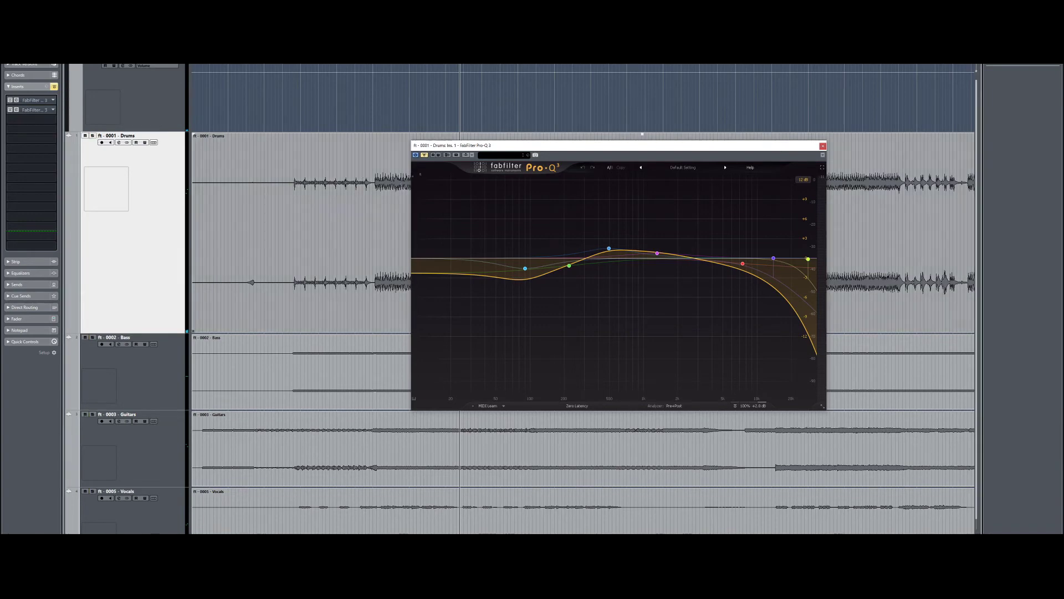
key("space")
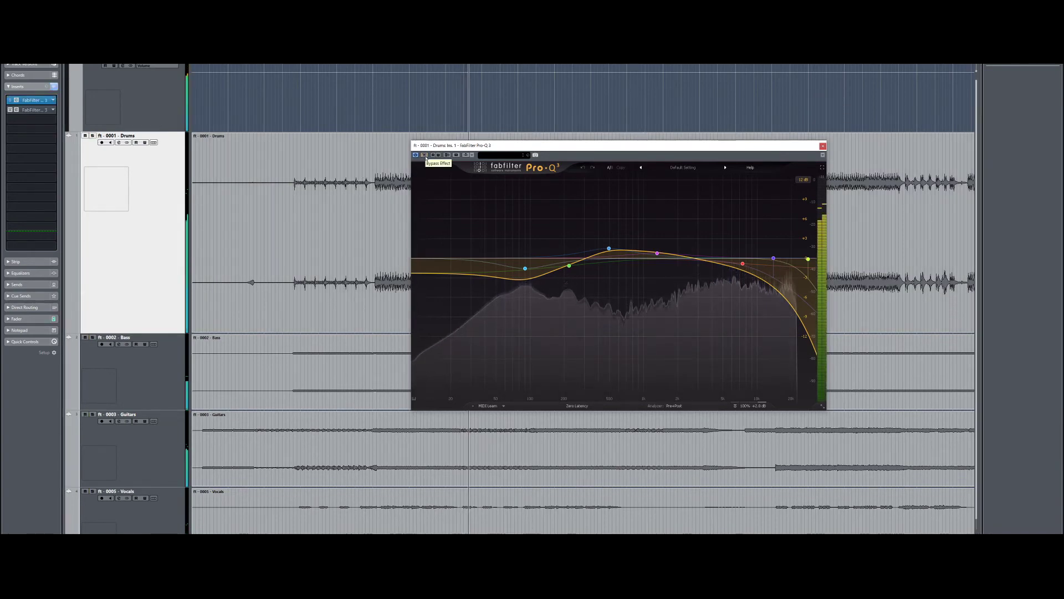
left_click(424, 155)
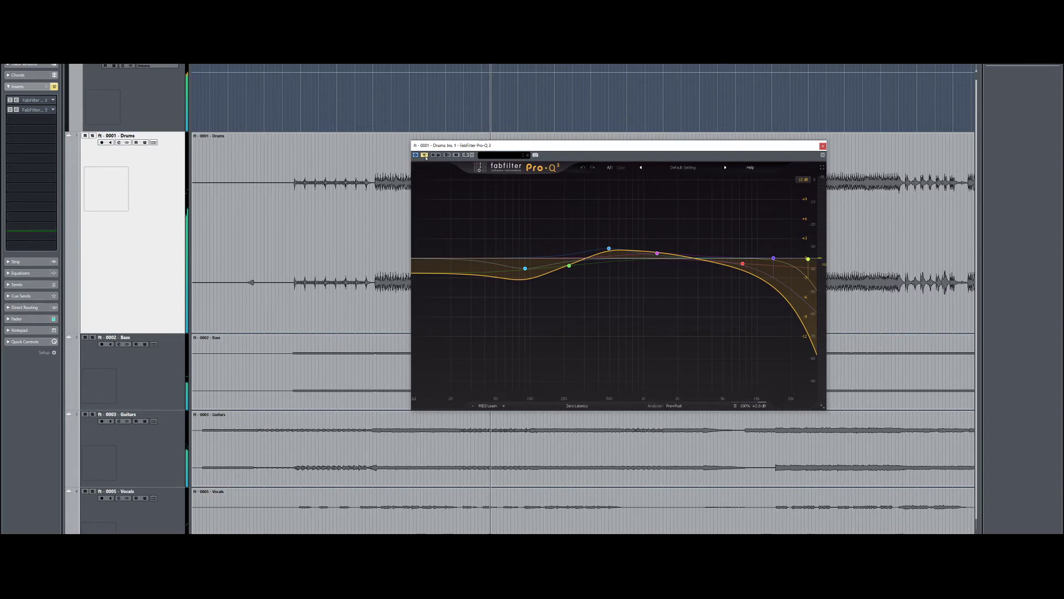
left_click(425, 155)
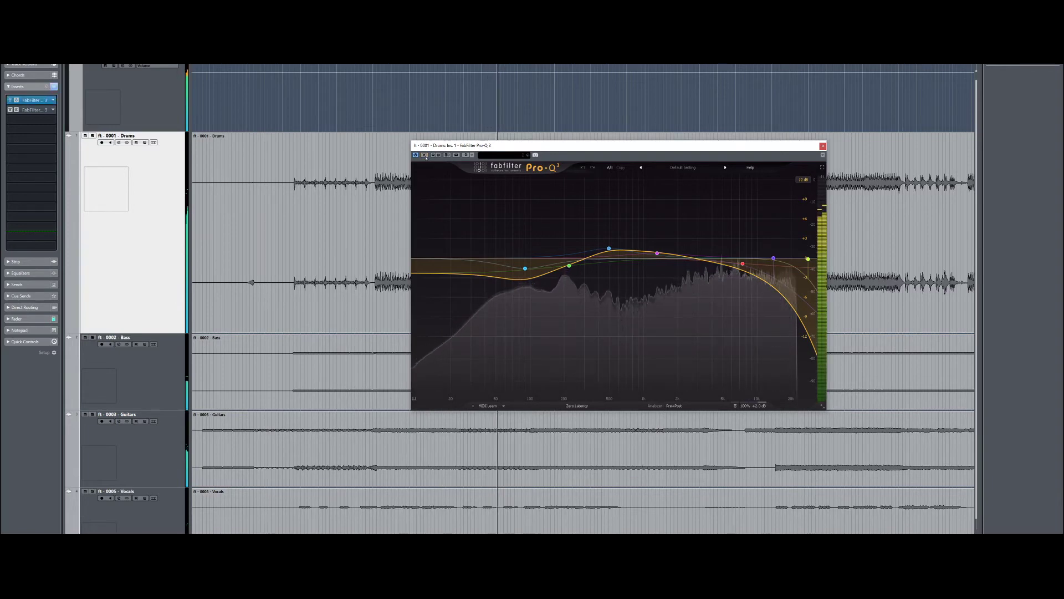
key("space")
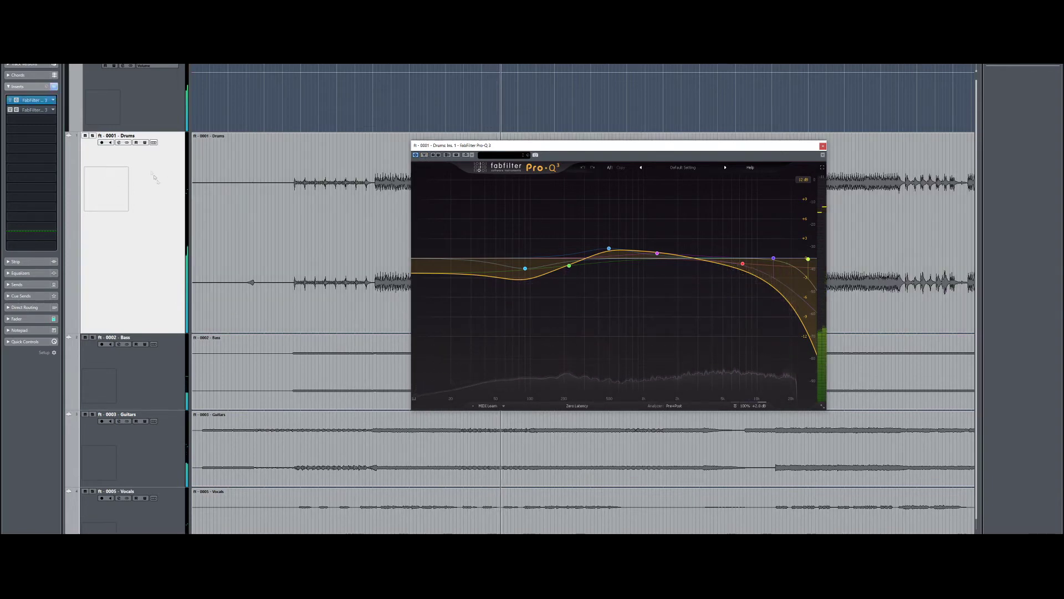
- Select the track holding Ceilings Of Sound PRO and open its plugin window
key("Down")
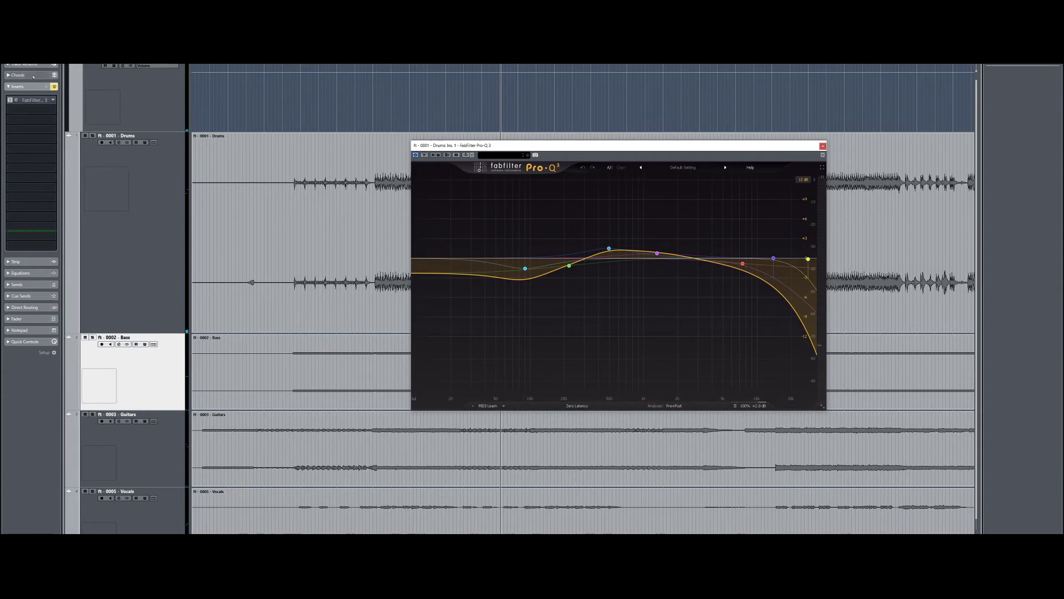
key("Up")
key("Up")
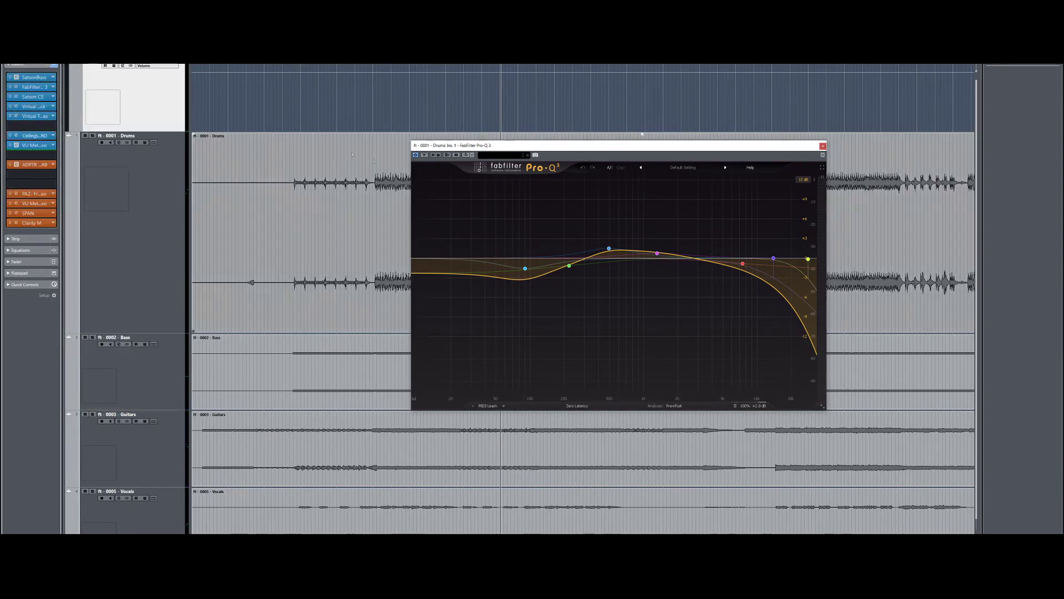
left_click(16, 135)
- Reset the Ceilings Of Sound EQ and ceiling, and enable auto conform
left_click(647, 176)
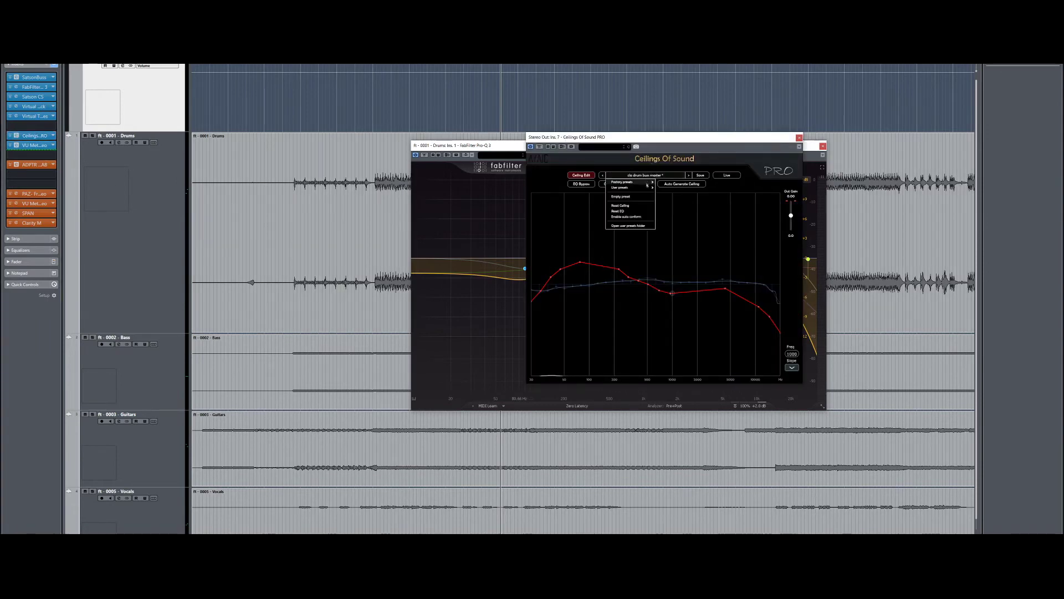
left_click(634, 211)
left_click(646, 175)
left_click(637, 217)
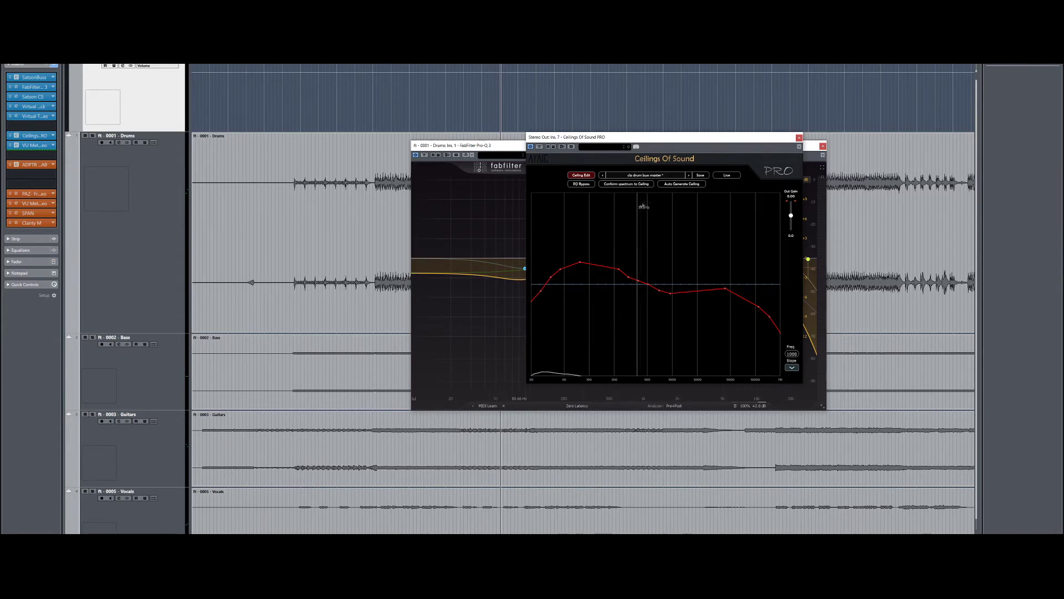
left_click(636, 176)
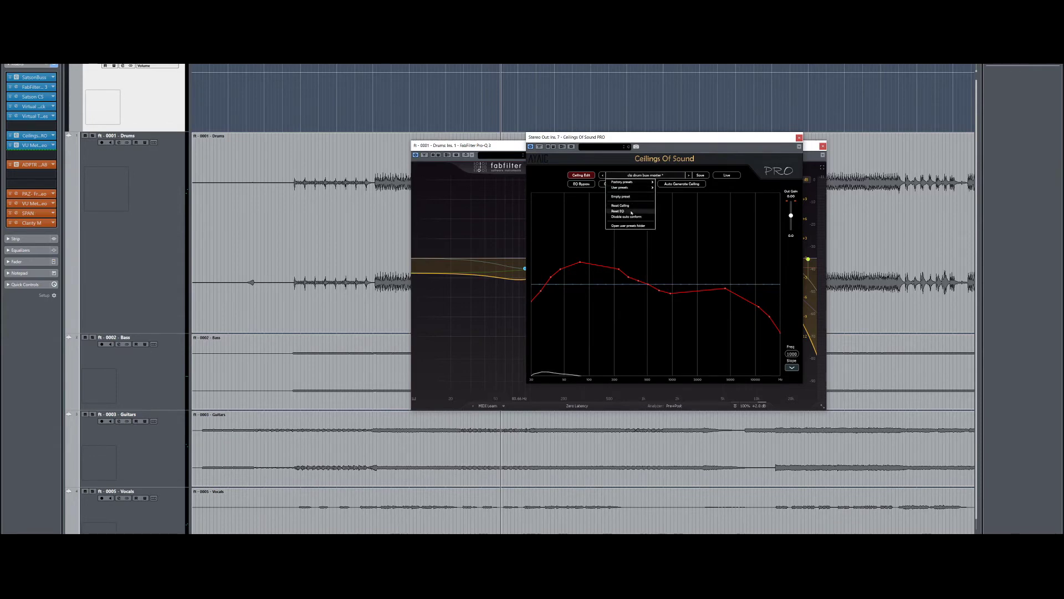
left_click(629, 205)
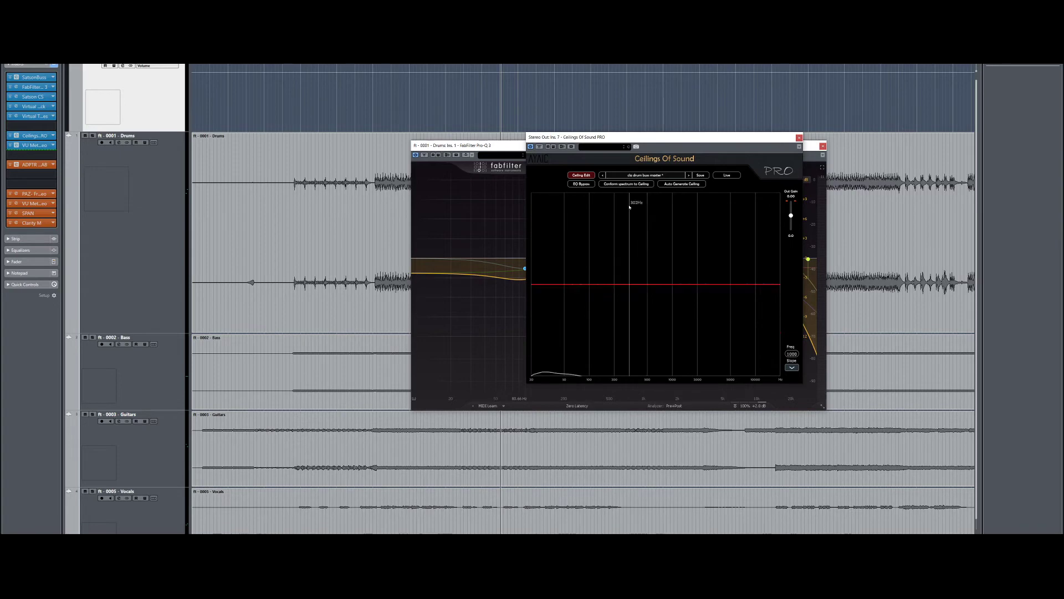
- Load the 'cla bass master bus' user ceiling preset
left_click(653, 176)
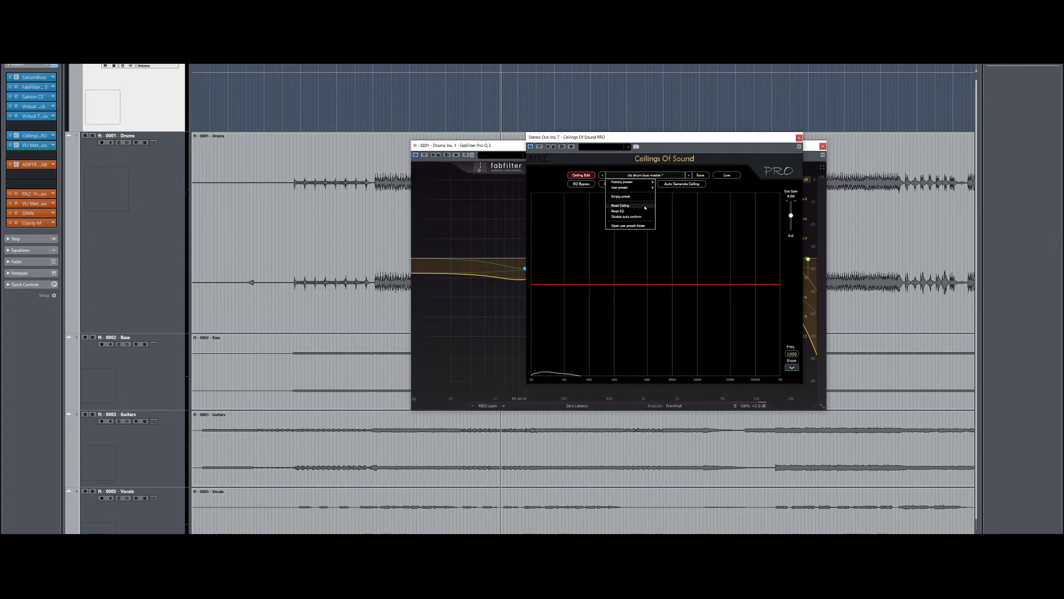
mouse_move(644, 189)
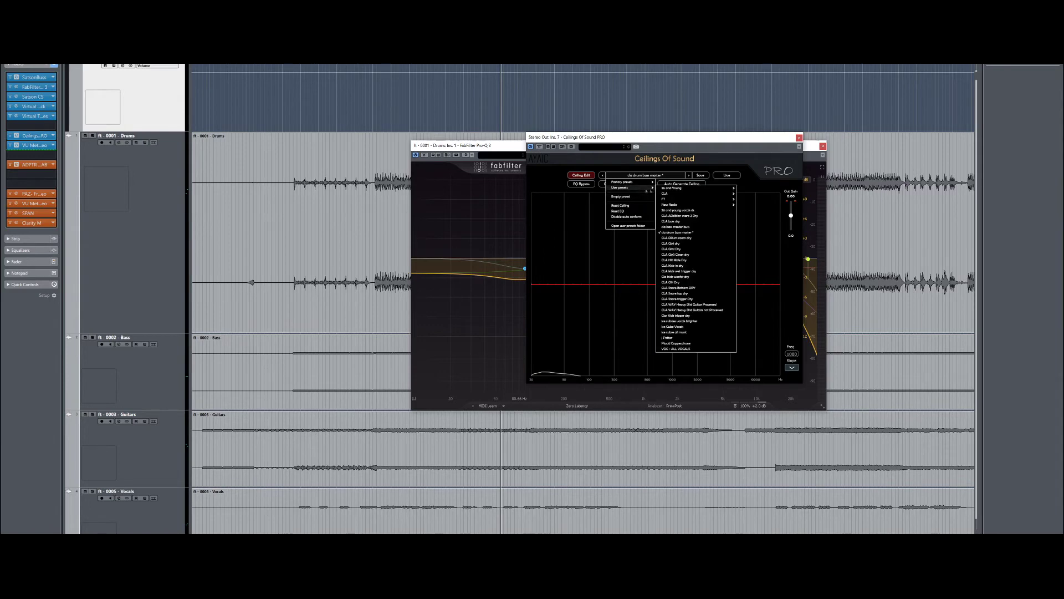
left_click(693, 228)
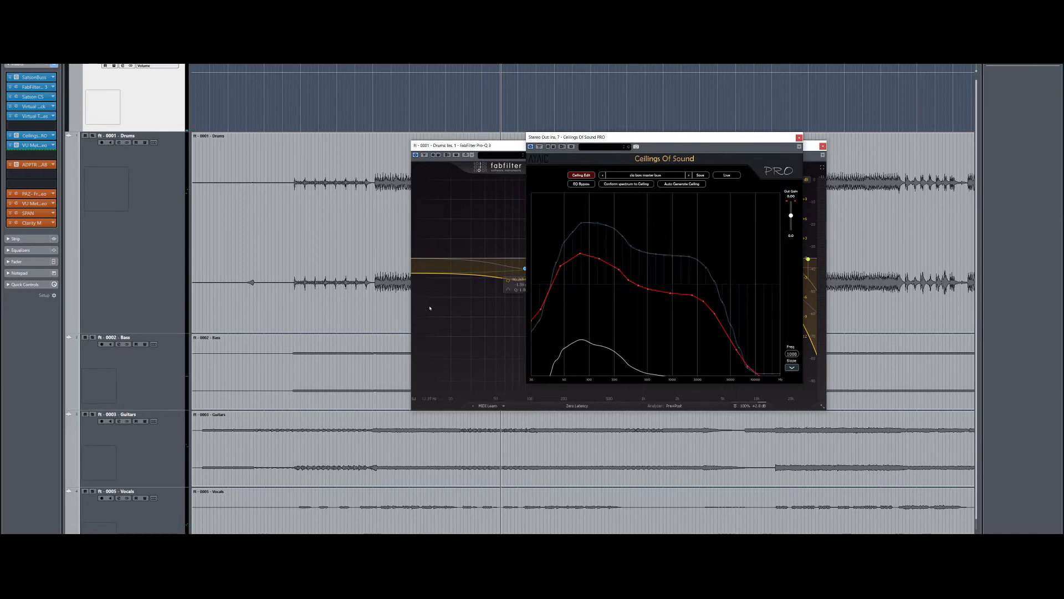
- Solo the Bass track and briefly audition it
left_click(92, 337)
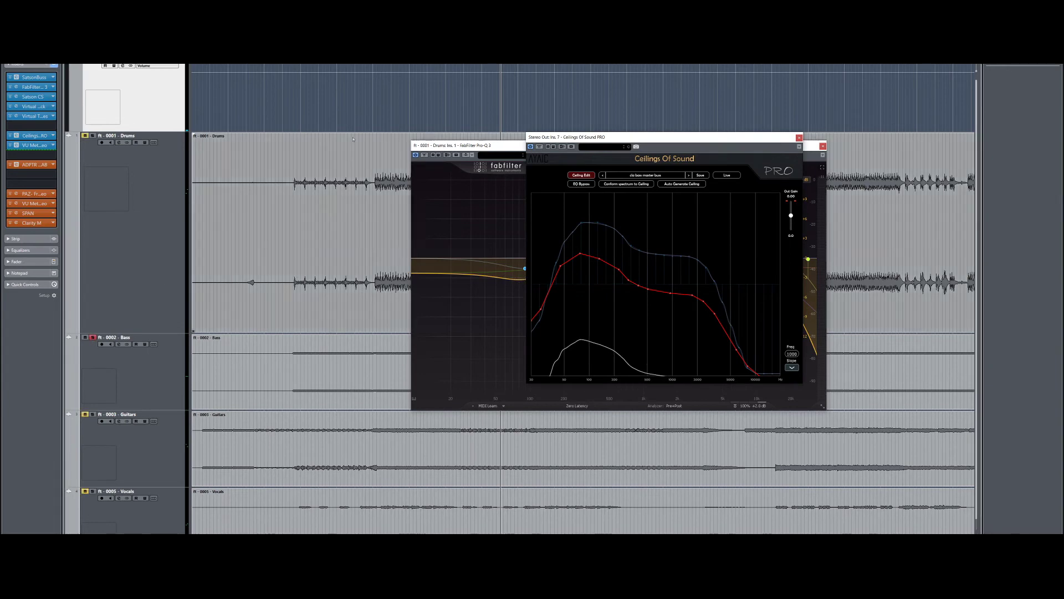
key("space")
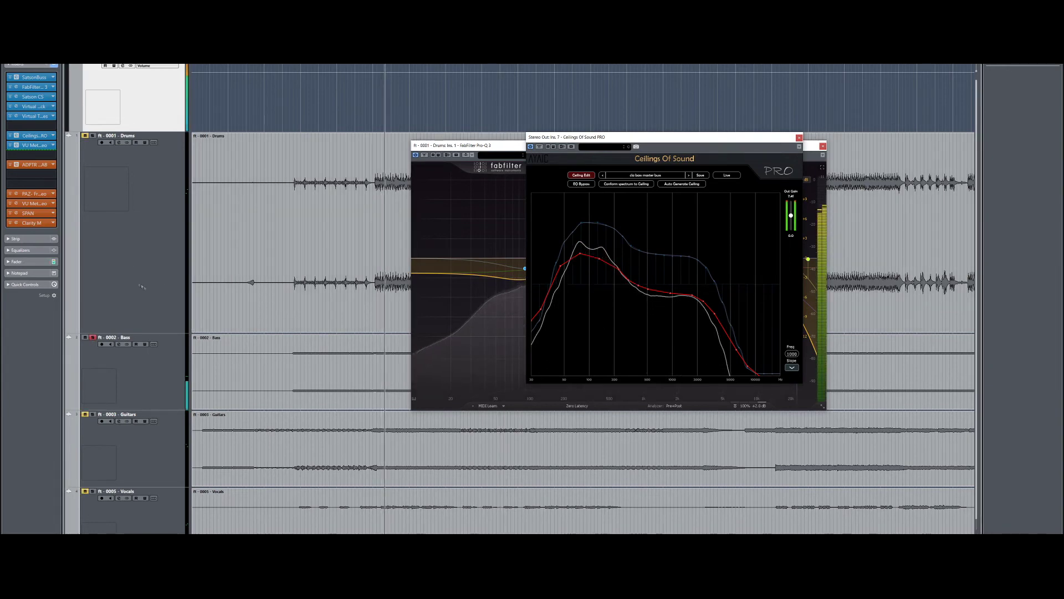
key("space")
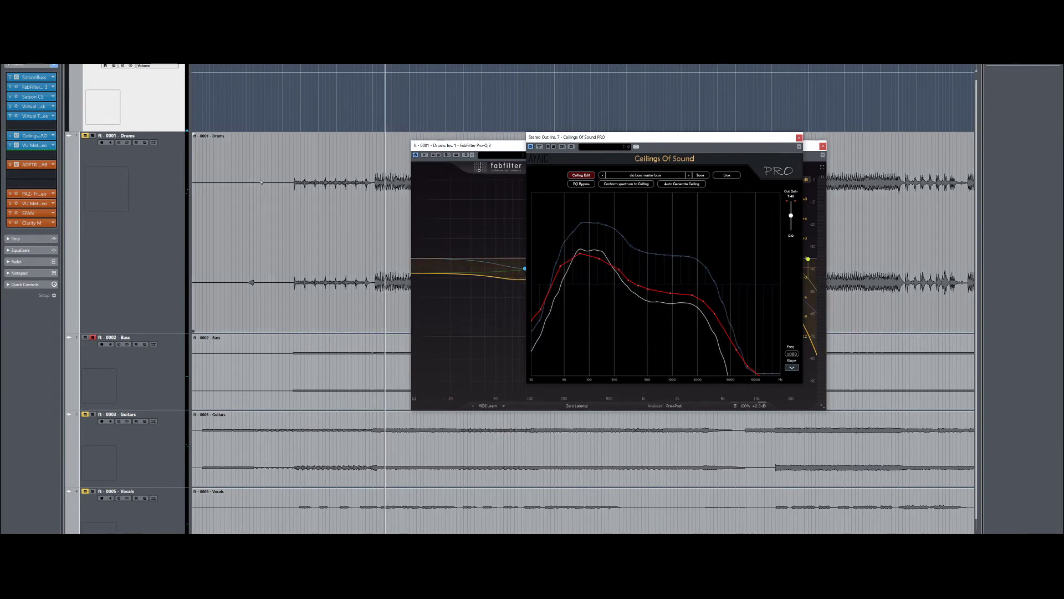
- With Bass playing, move the bass ceiling's bend from 330 Hz to about 1430 Hz
left_click(139, 377)
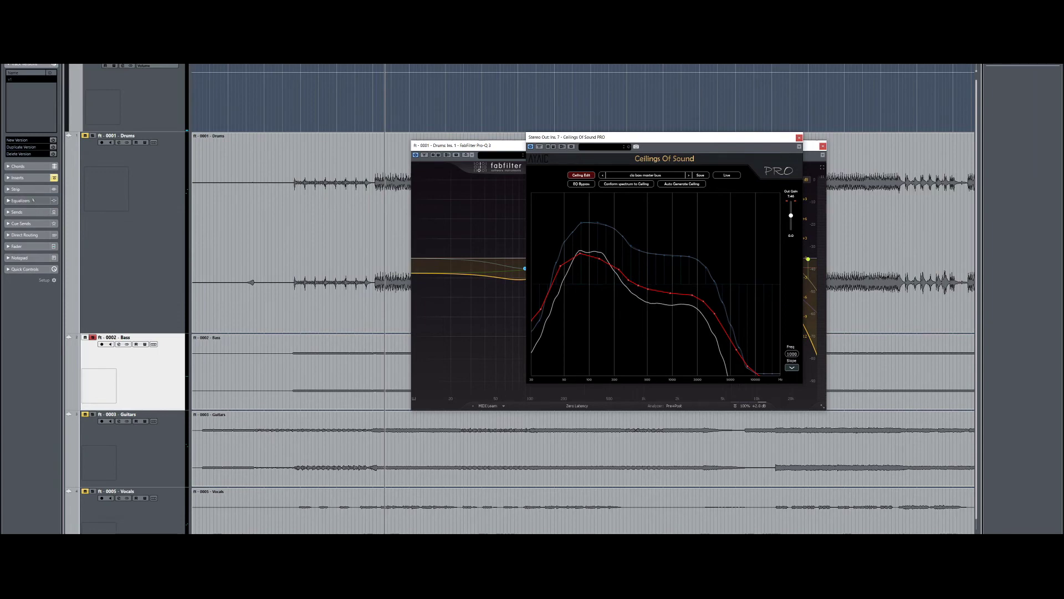
key("space")
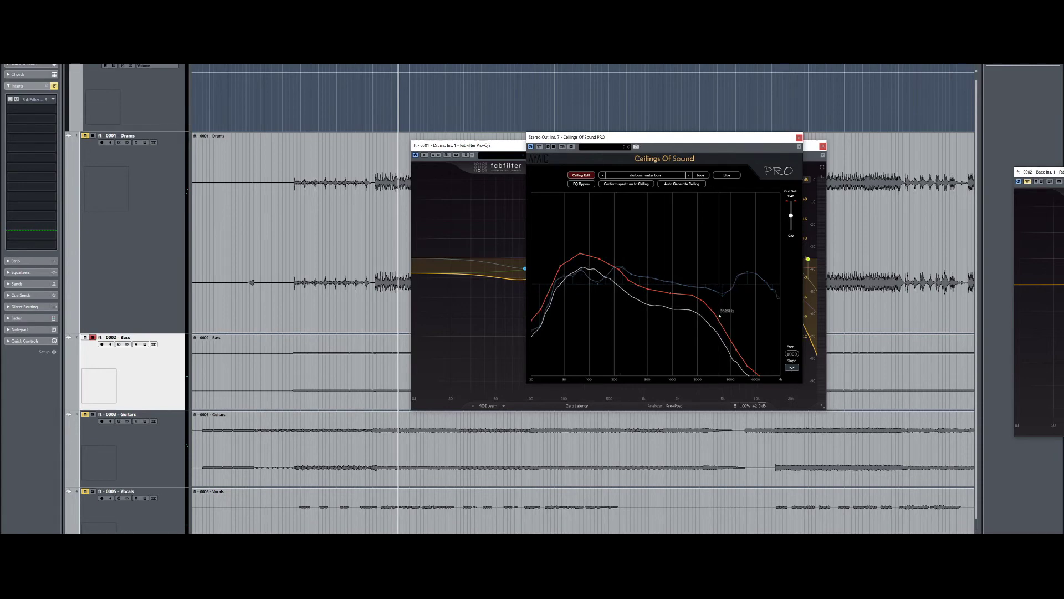
left_click_drag(714, 322, 676, 303)
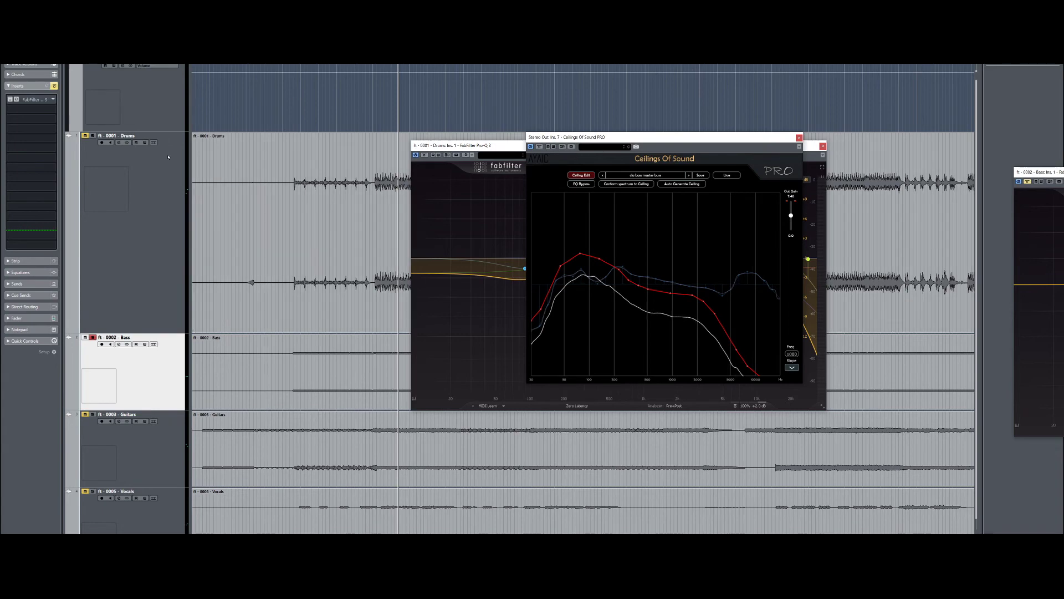
- Load FabFilter Pro-Q 3 as the second Bass insert and move it beside the ceiling plugin
left_click(43, 108)
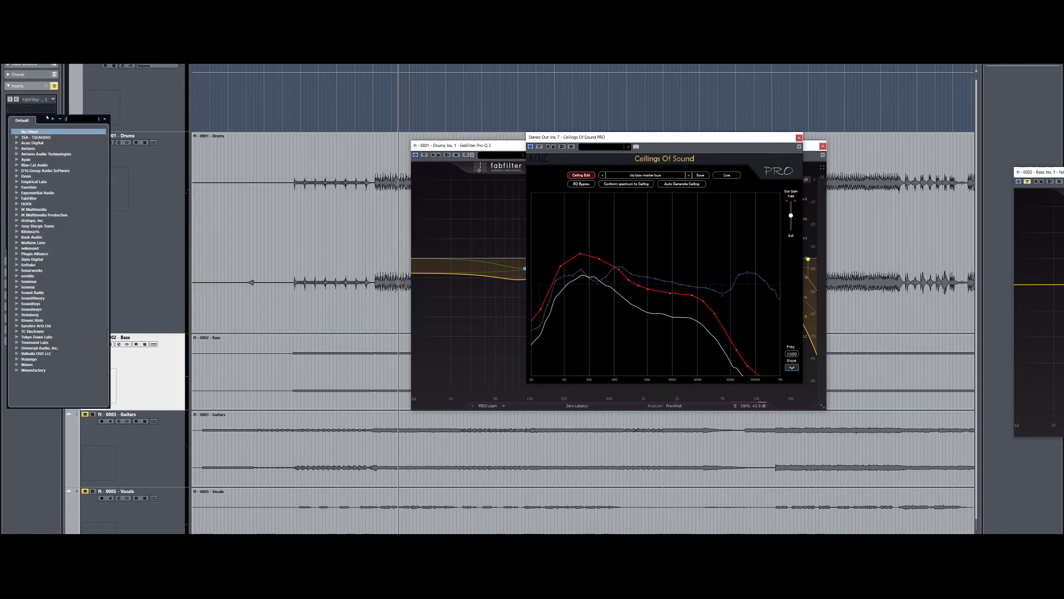
left_click(17, 198)
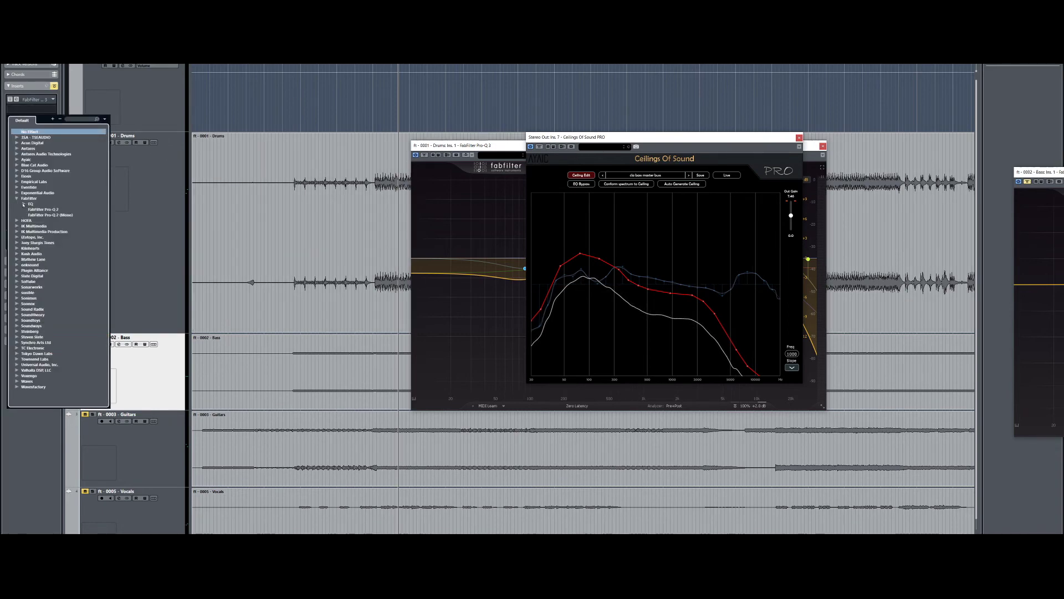
left_click(24, 204)
left_click(50, 215)
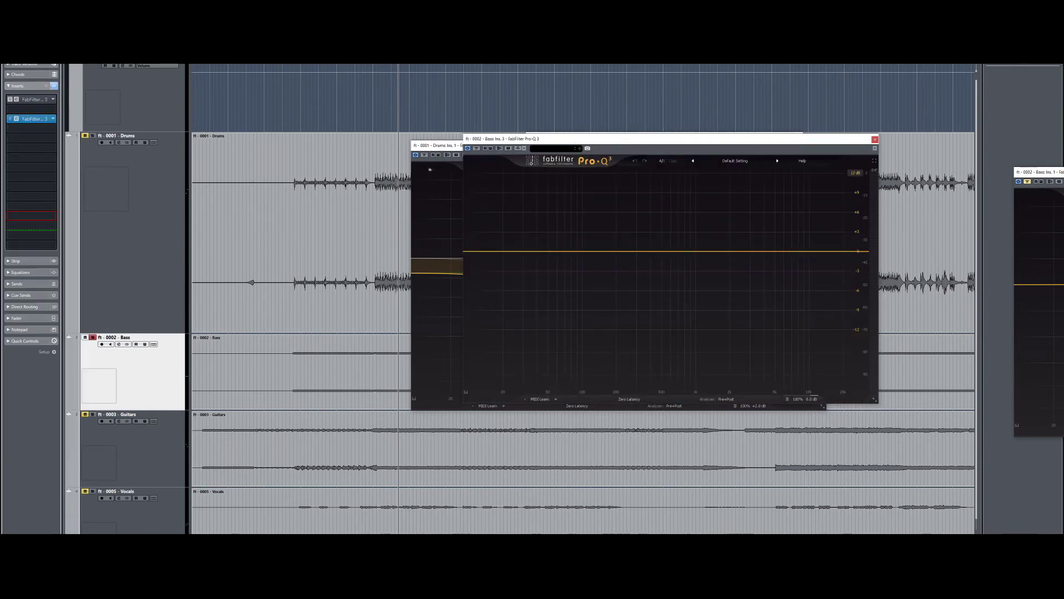
left_click_drag(558, 143, 386, 195)
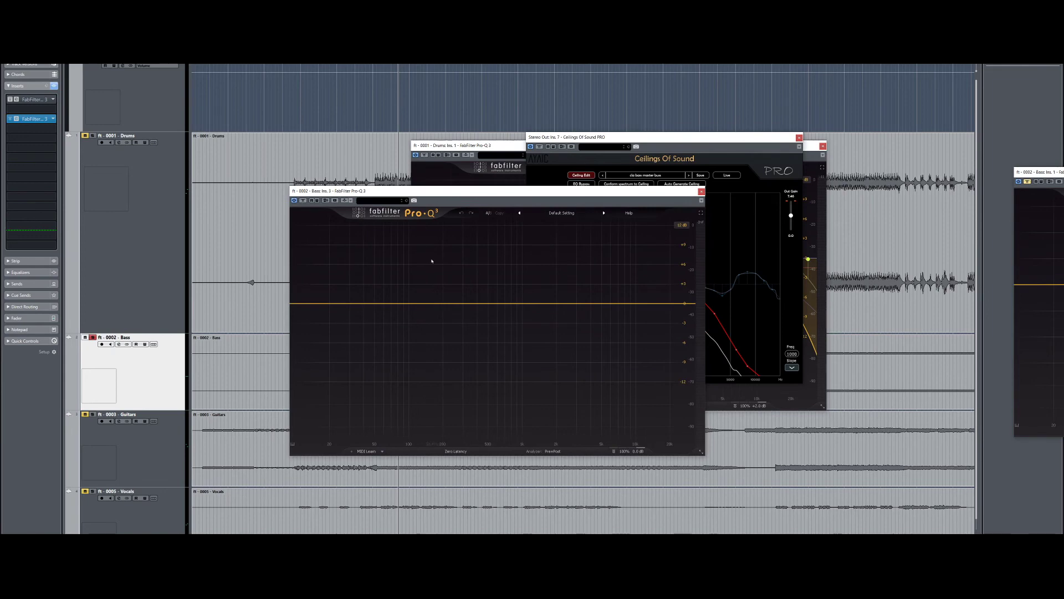
- Add a +7 dB bell near 206 Hz and a narrow −13 dB bell cut near 3.7 kHz, then play
left_click_drag(427, 256, 448, 287)
scroll(447, 285, "up", 3)
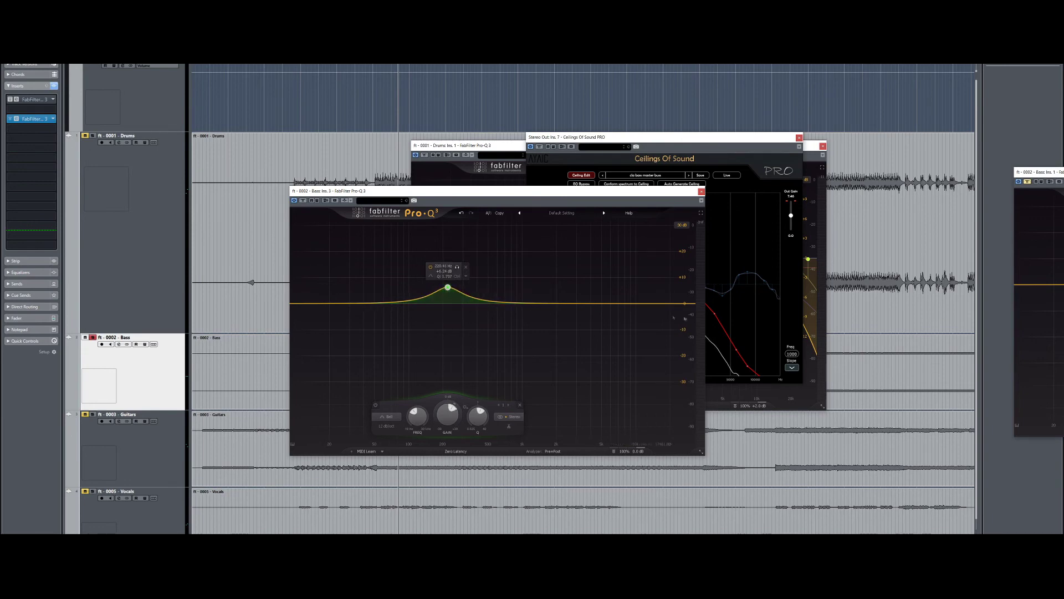
left_click_drag(637, 305, 590, 313)
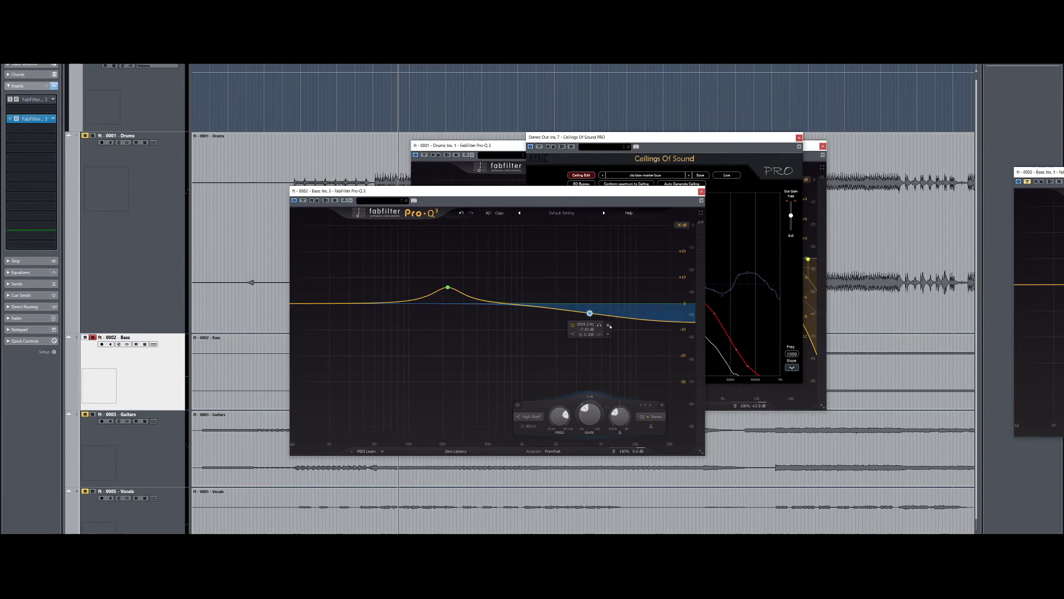
left_click(608, 326)
mouse_move(586, 304)
left_mouse_down()
mouse_move(586, 338)
mouse_move(592, 325)
left_mouse_up()
scroll(593, 324, "up", 4)
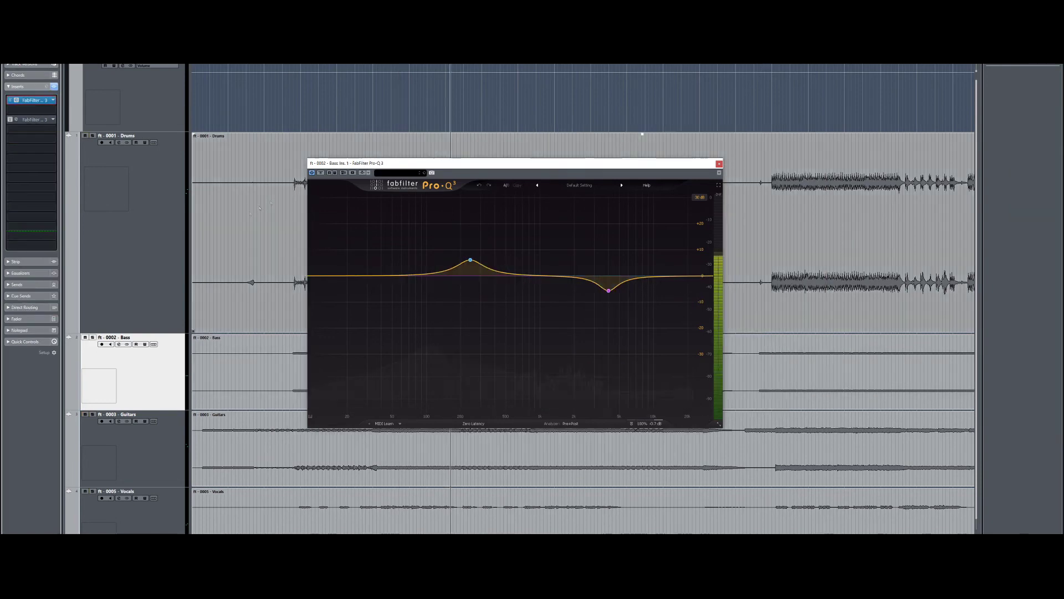
key("space")
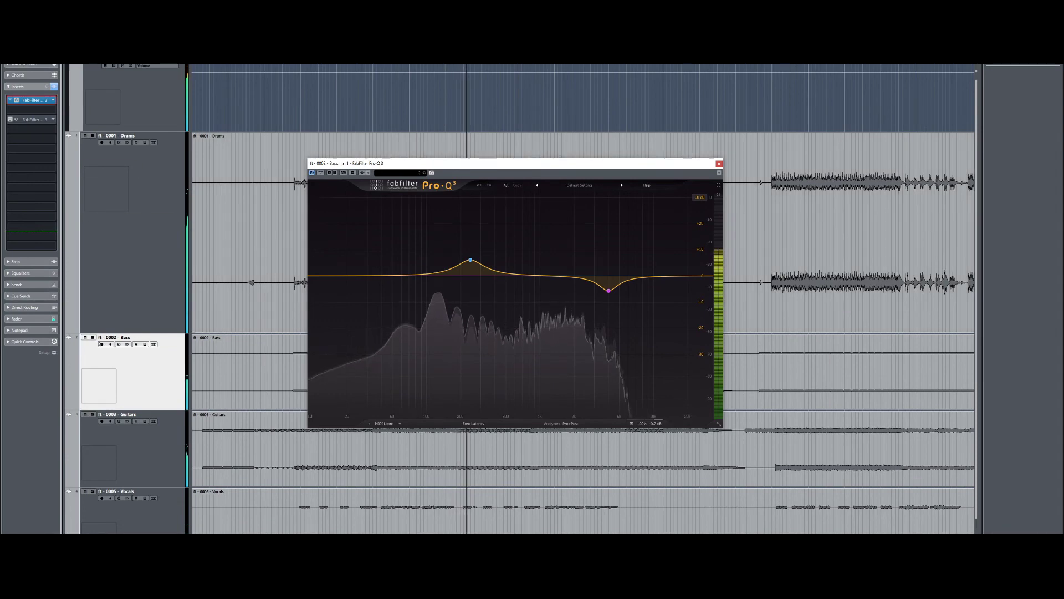
- A/B the soloed bass with Pro-Q 3 bypassed and active, then clear solo states
left_click(93, 337)
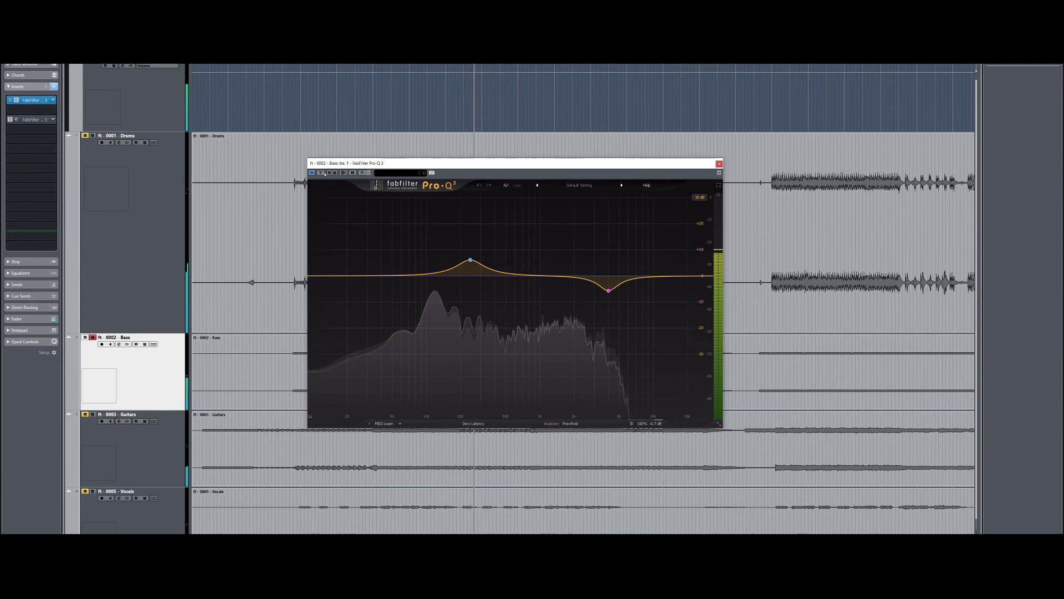
left_click(321, 173)
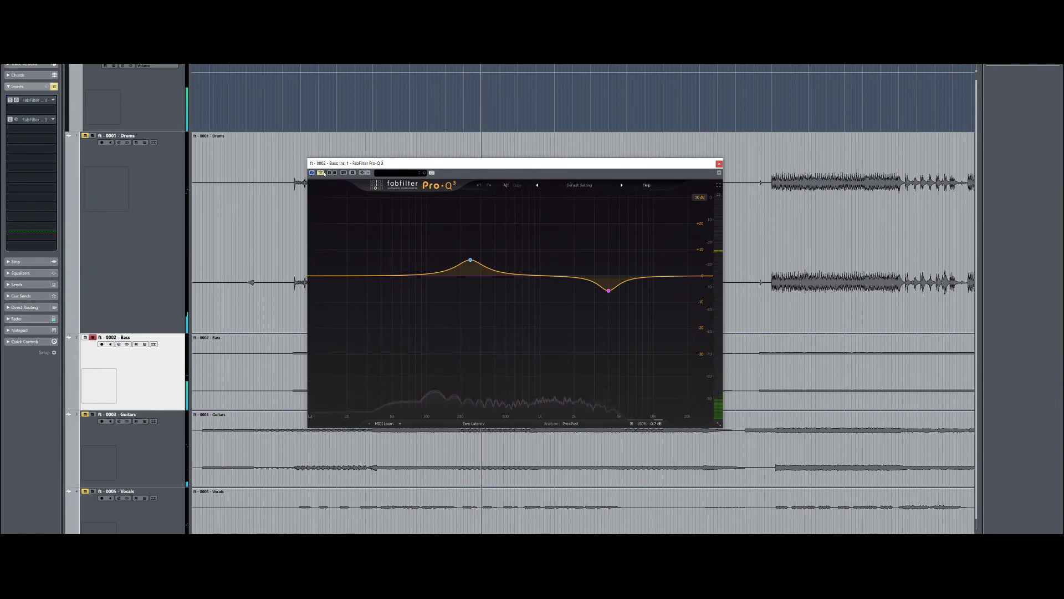
left_click(321, 173)
left_click(93, 136)
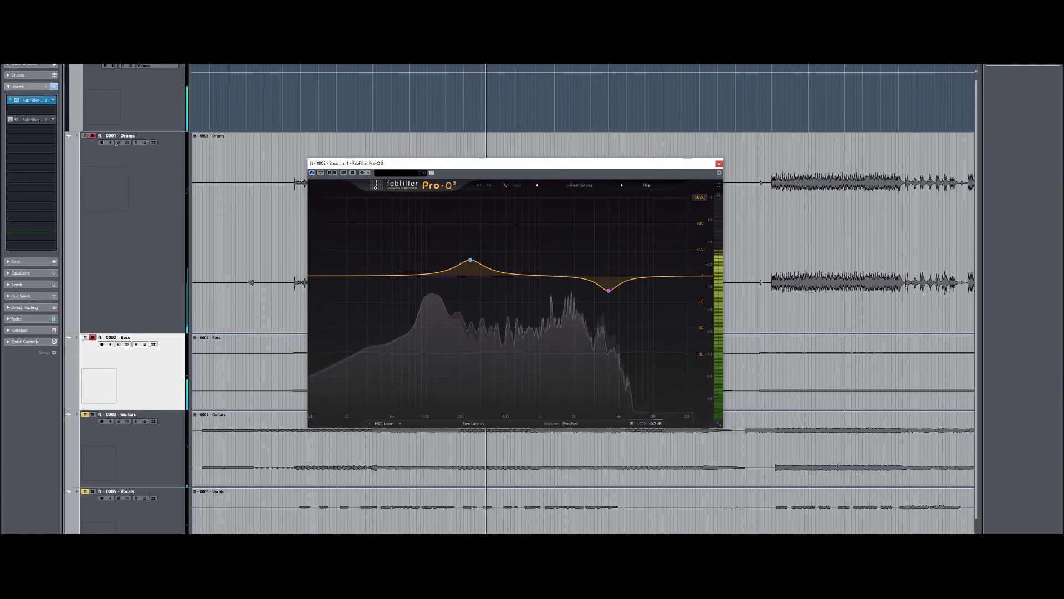
left_click(321, 172)
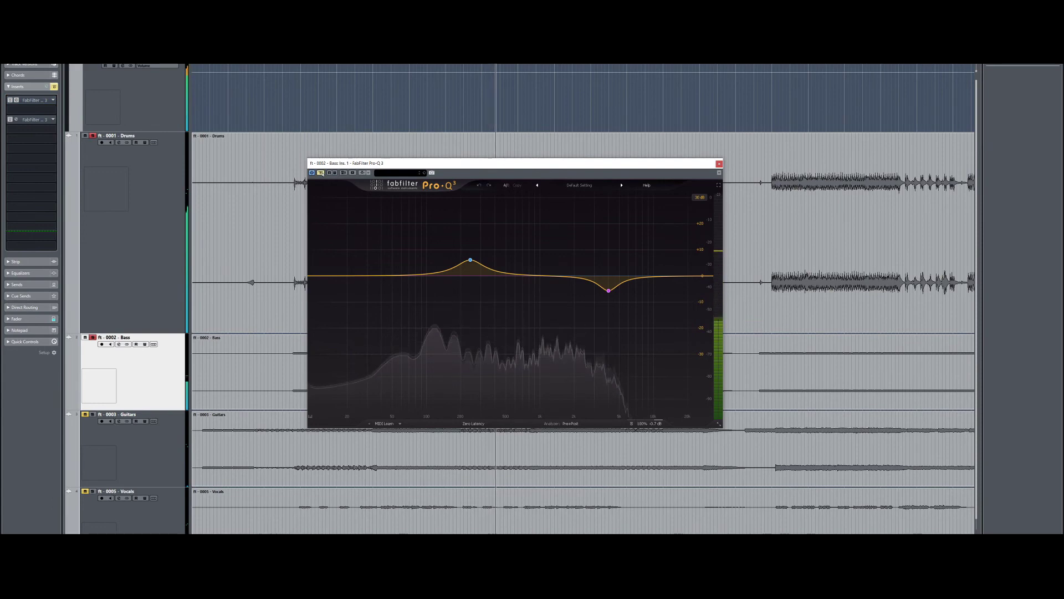
left_click(321, 172)
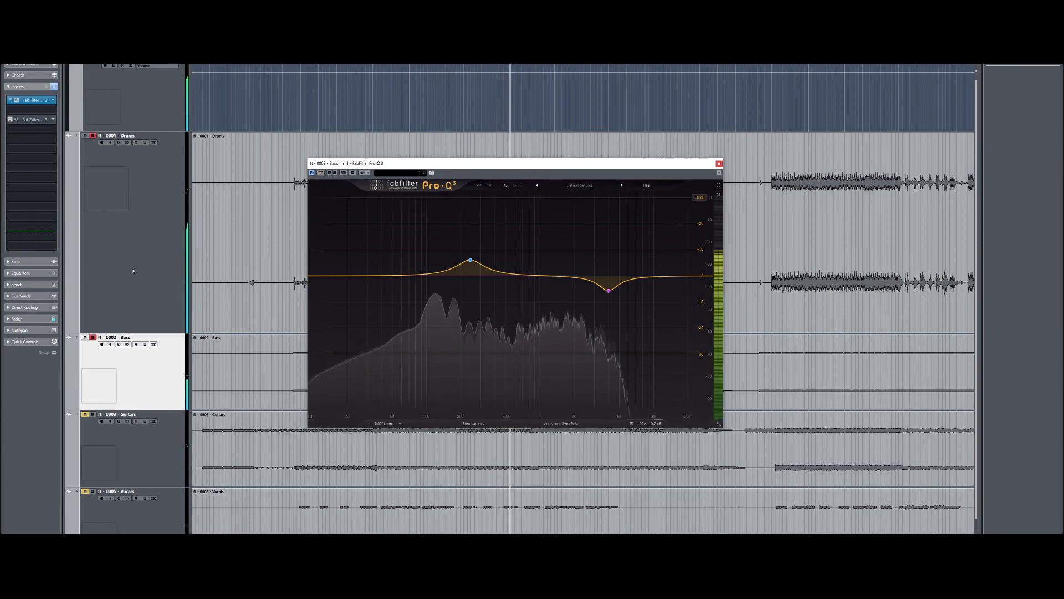
key("s")
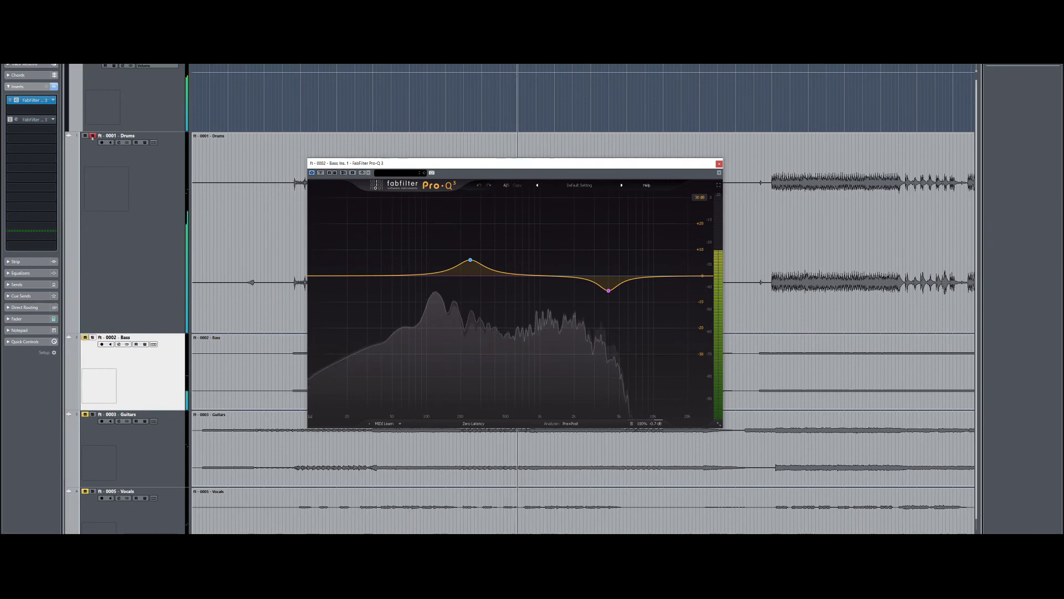
key("s")
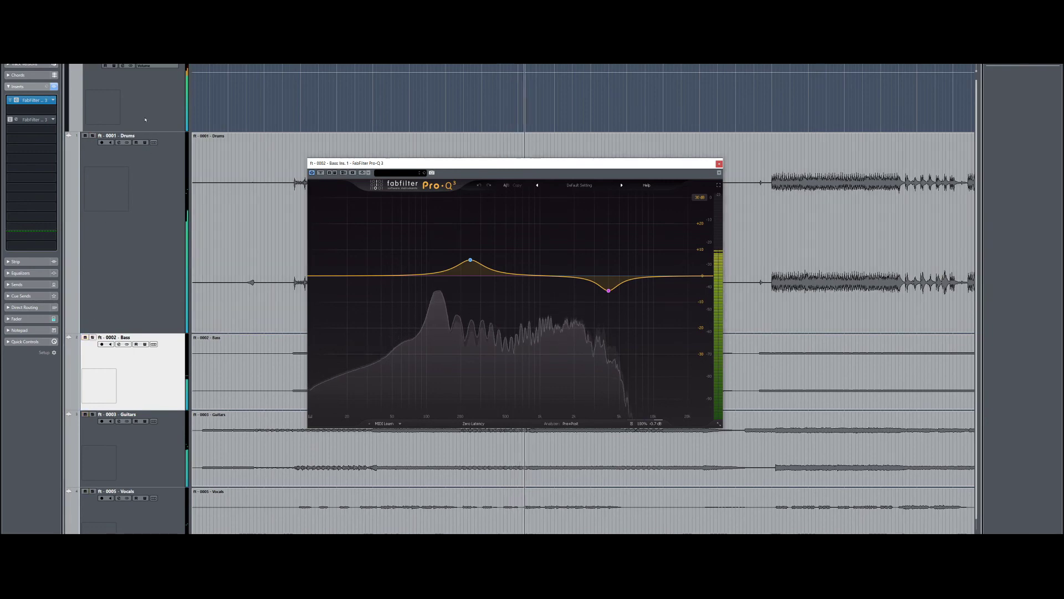
- On the Stereo Out channel, place Ceilings Of Sound PRO after ADPTR MetricAB
left_click(201, 145)
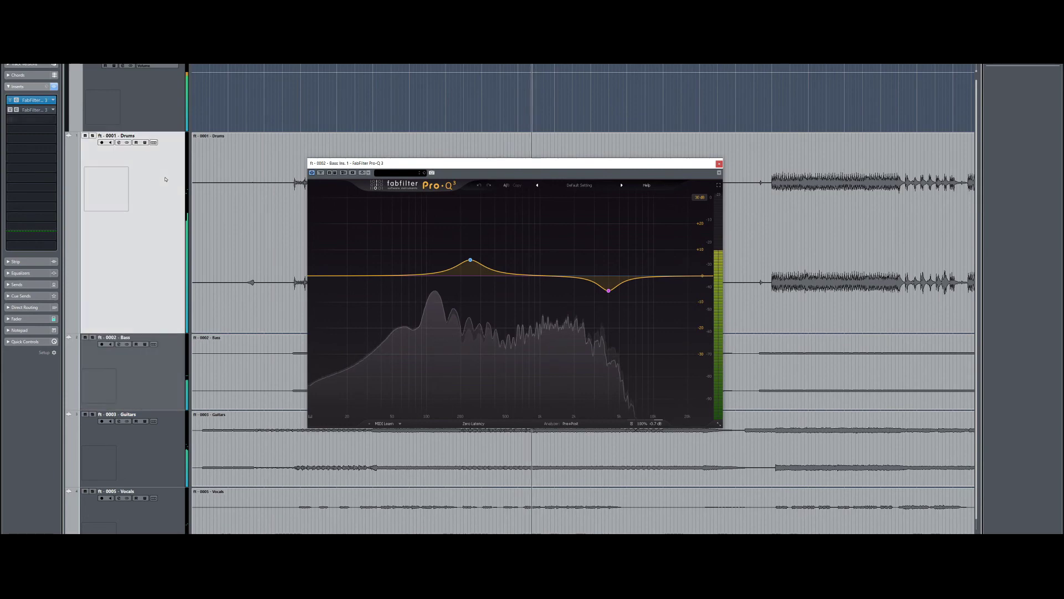
left_click(133, 105)
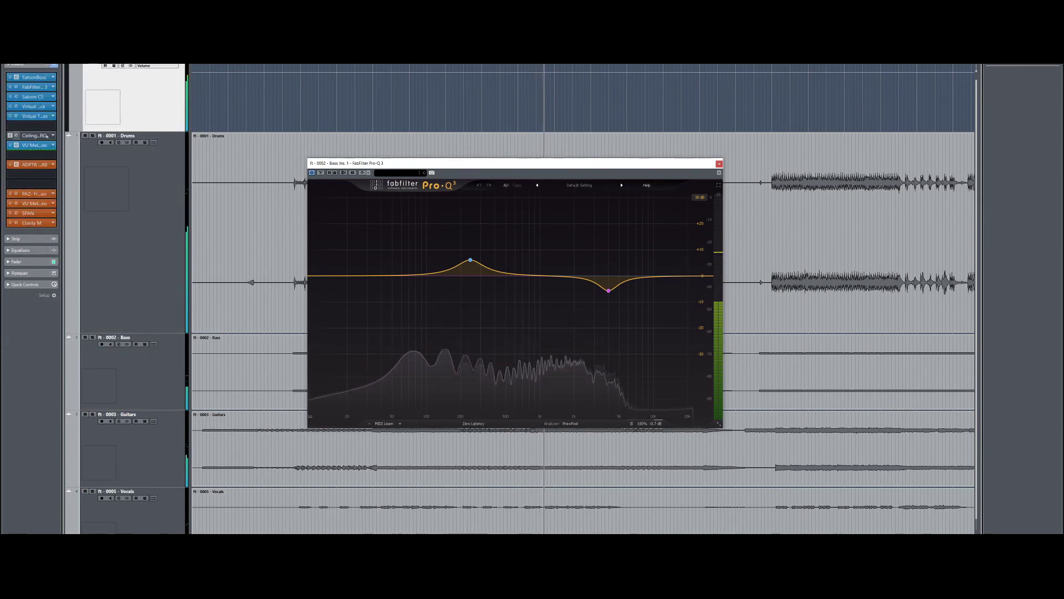
left_click_drag(38, 137, 36, 175)
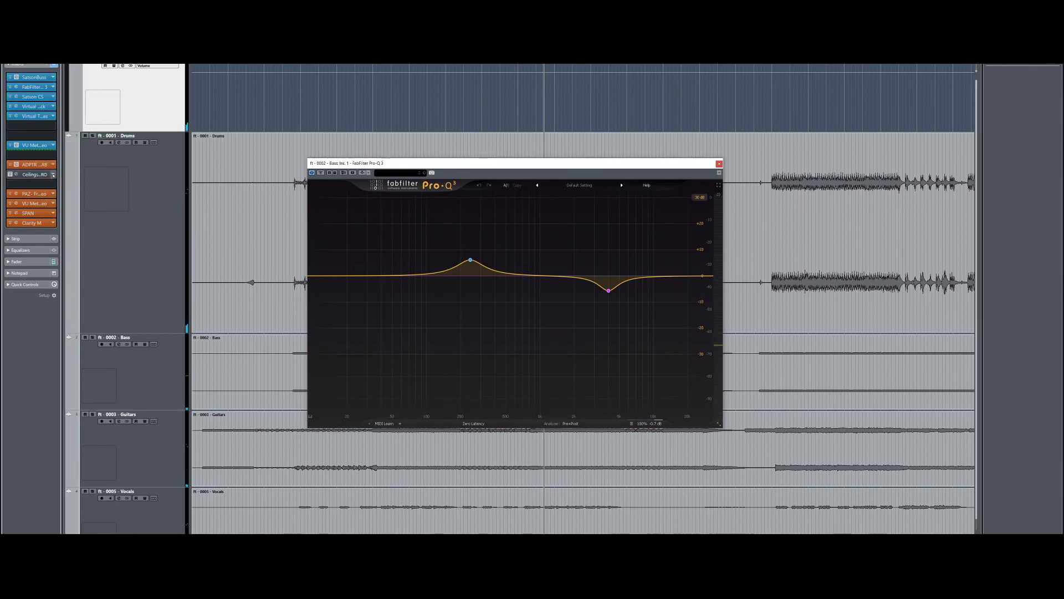
- Keep Ceilings Of Sound PRO in its slot, open it, and reset its ceiling and EQ to flat
left_click(53, 175)
left_click(28, 188)
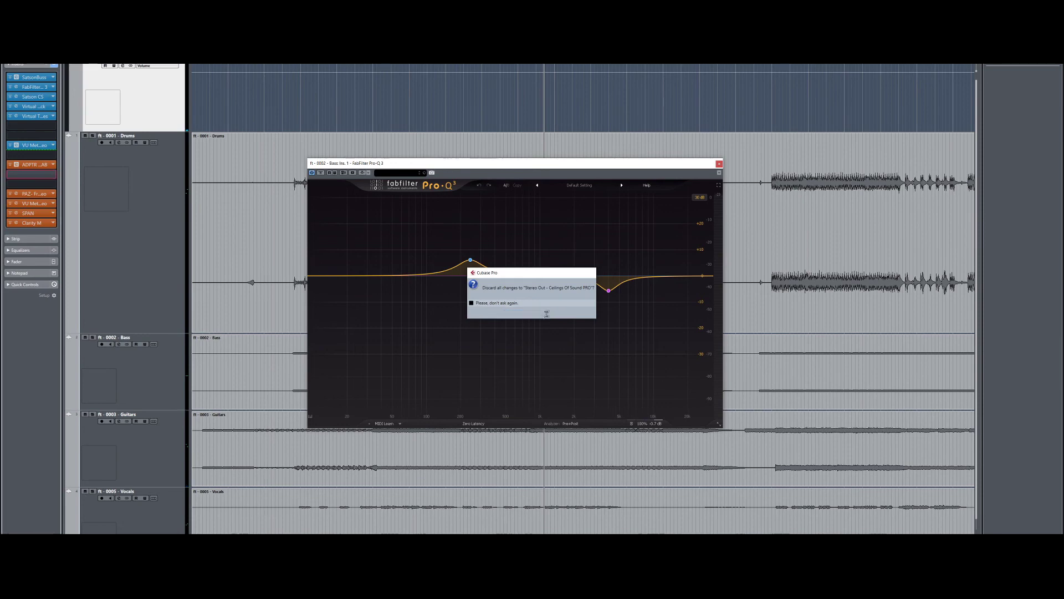
left_click(547, 314)
left_click(16, 175)
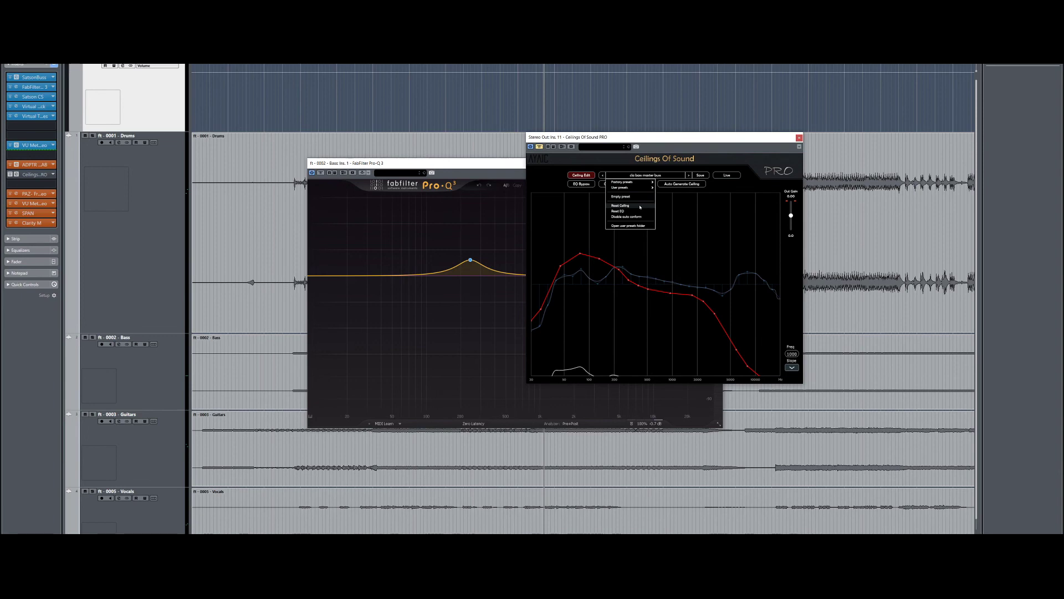
left_click(620, 205)
left_click(645, 175)
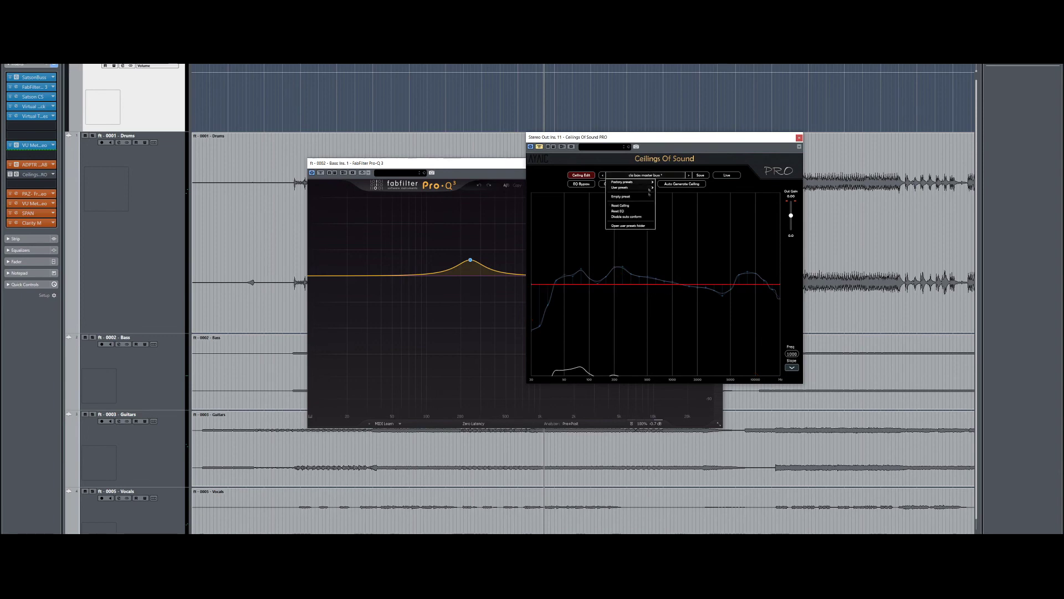
left_click(638, 211)
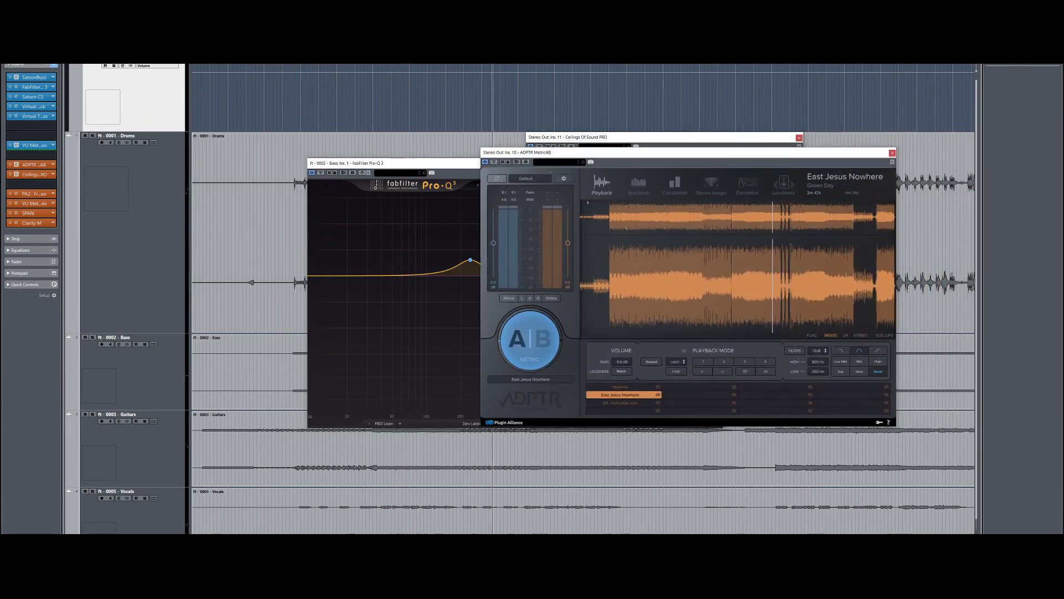
- Play the reference song from an earlier passage on MetricAB's B side
left_click(740, 272)
key("space")
left_click(520, 312)
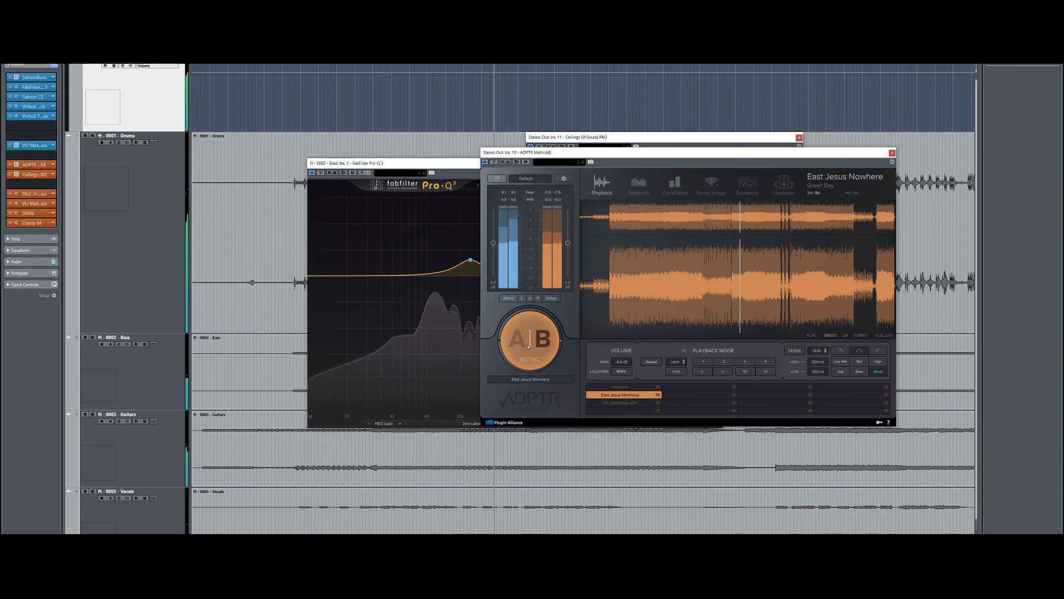
- Move both plugin windows aside and disable automatic conforming to the ceiling
left_click_drag(606, 156, 1061, 171)
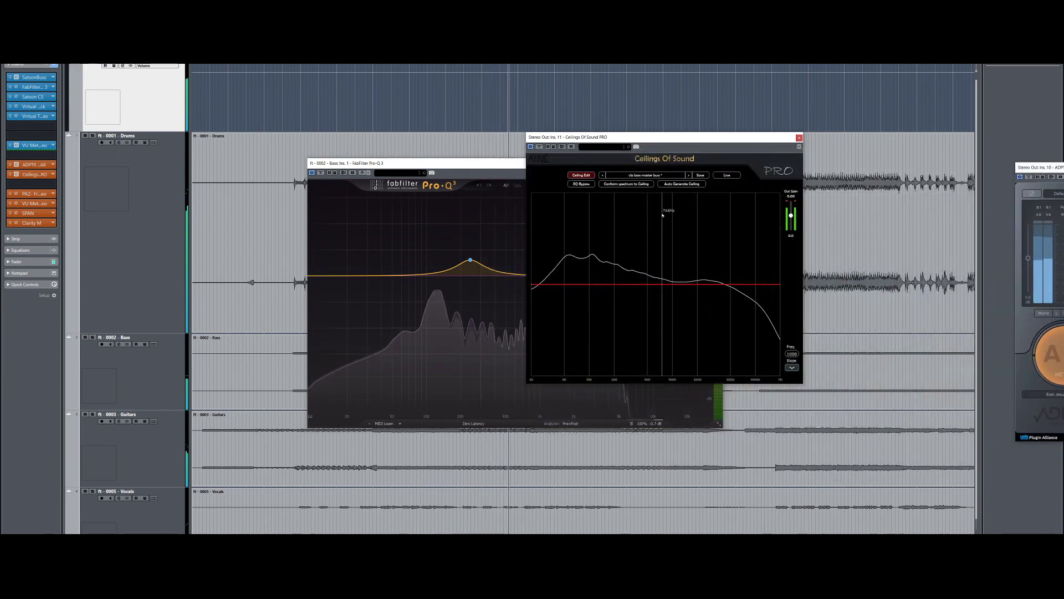
left_click_drag(630, 137, 543, 141)
left_click(544, 178)
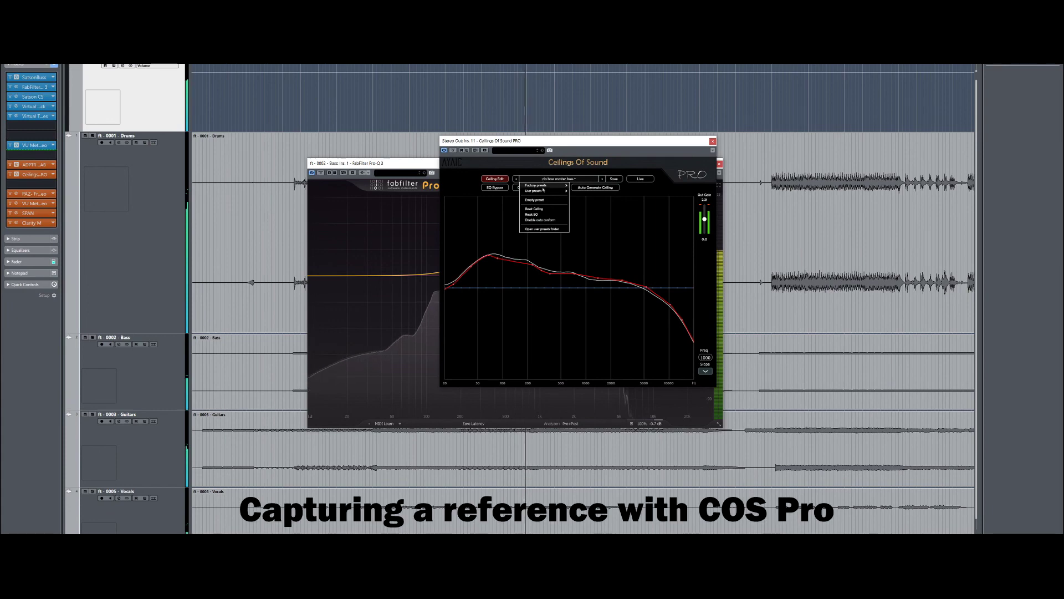
left_click(562, 221)
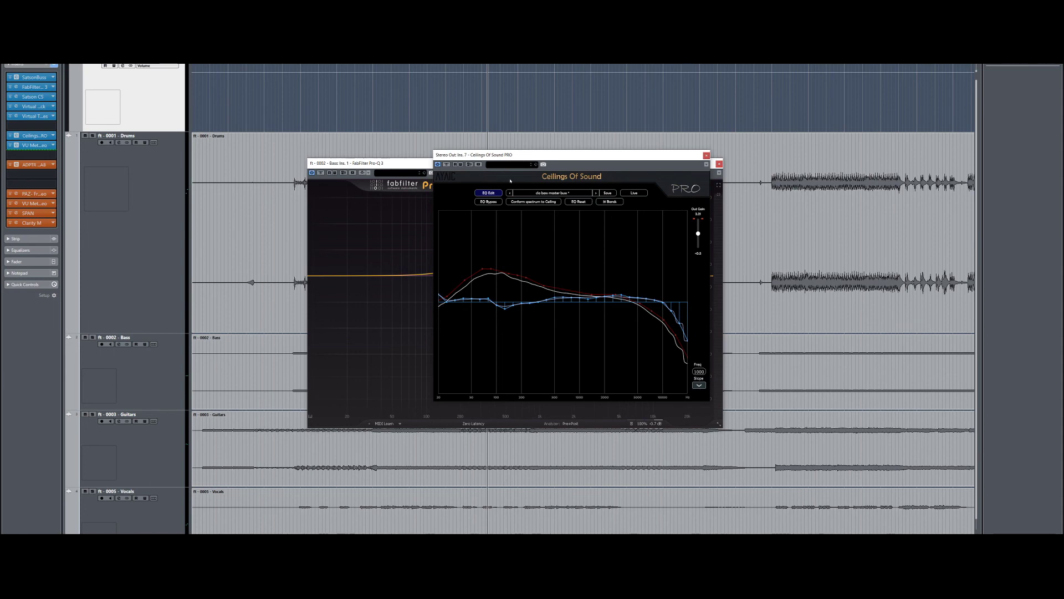
- Shift the Ceilings Of Sound PRO window right so it sits beside the Bass Pro-Q 3
left_click_drag(536, 160, 656, 168)
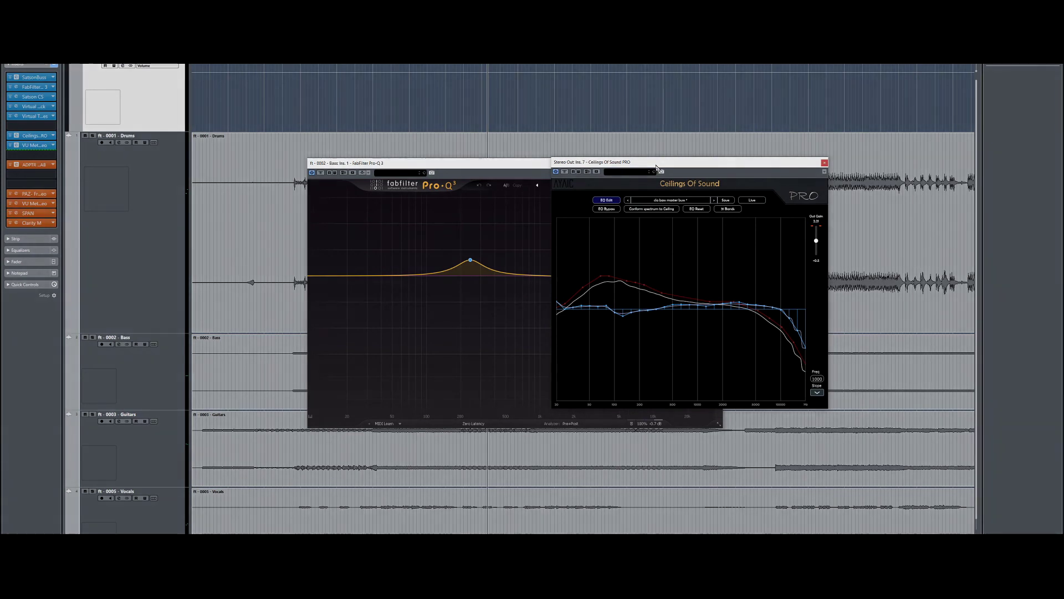
left_click_drag(656, 168, 656, 170)
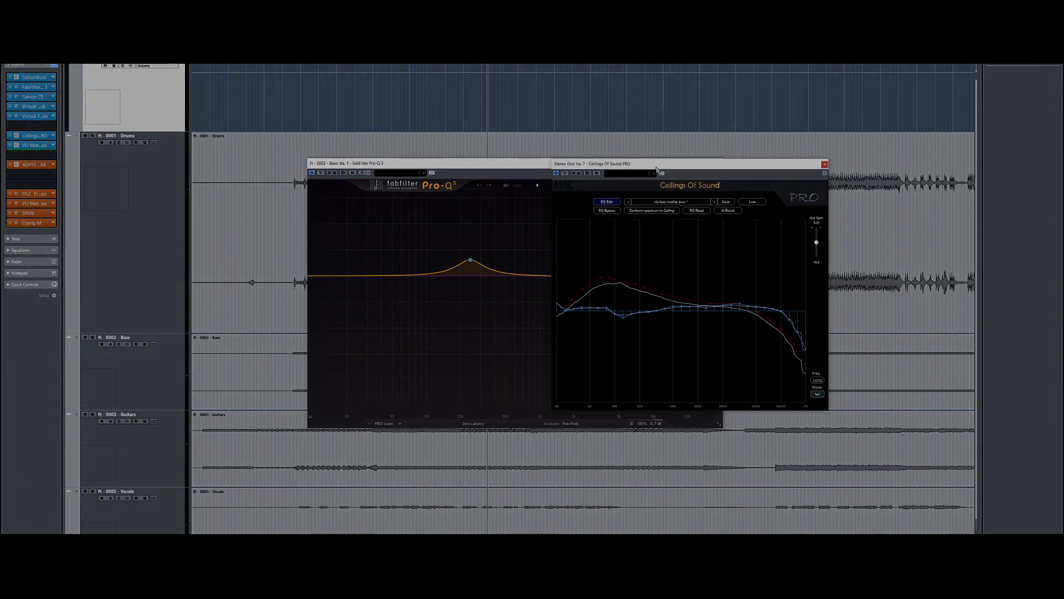